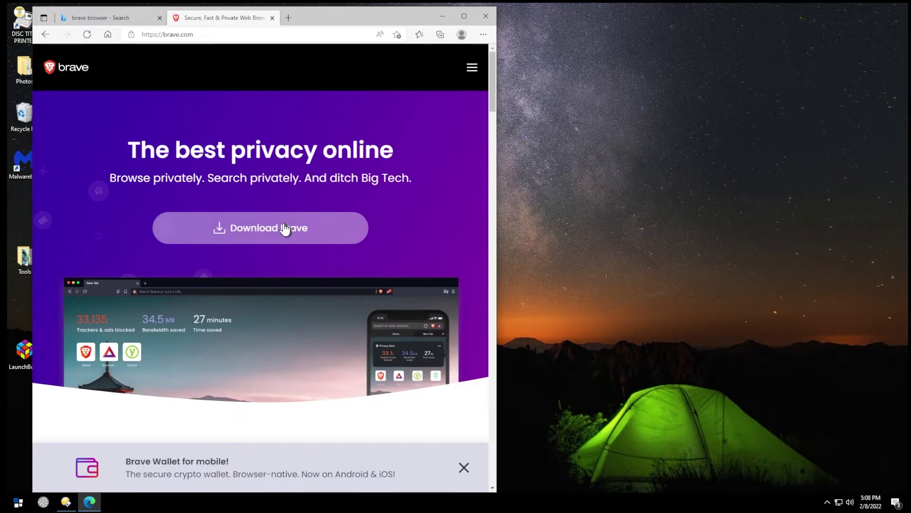
# Step: Download BraveBrowserSetup.exe from brave.com in Edge and run it, approving the UAC prompt
pyautogui.click(285, 229)
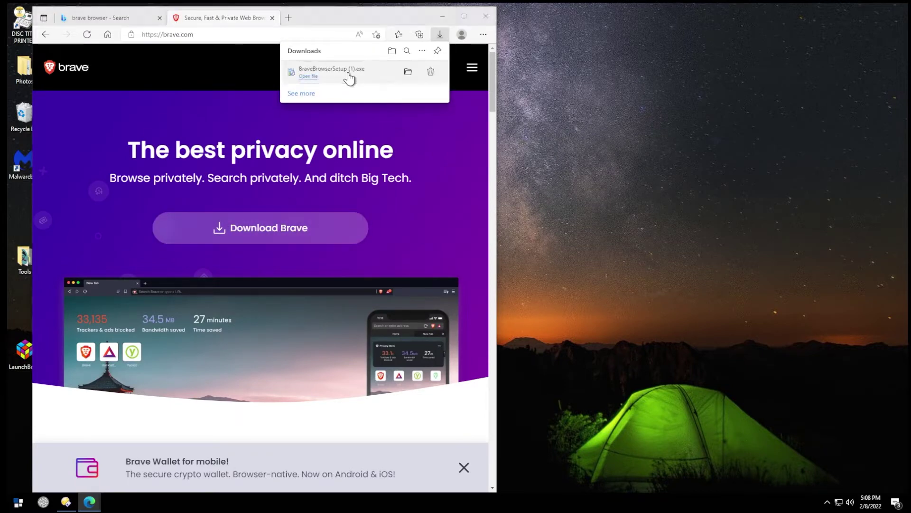
pyautogui.click(349, 77)
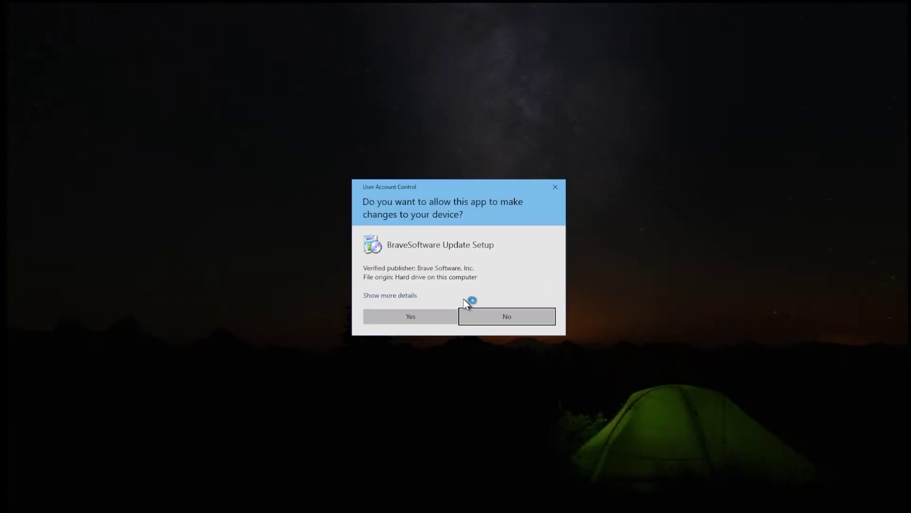
pyautogui.click(419, 313)
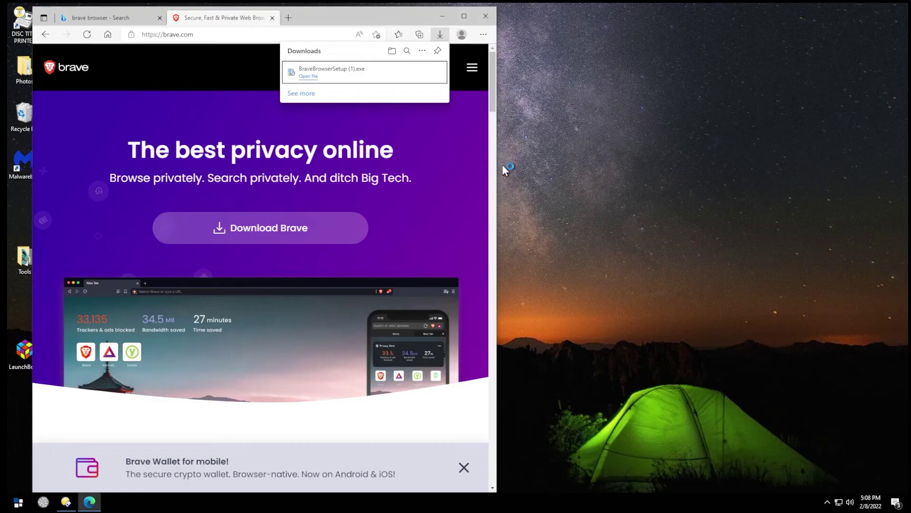
# Step: Close Edge while the Brave installer finishes and launches Brave on brave://welcome
pyautogui.click(486, 15)
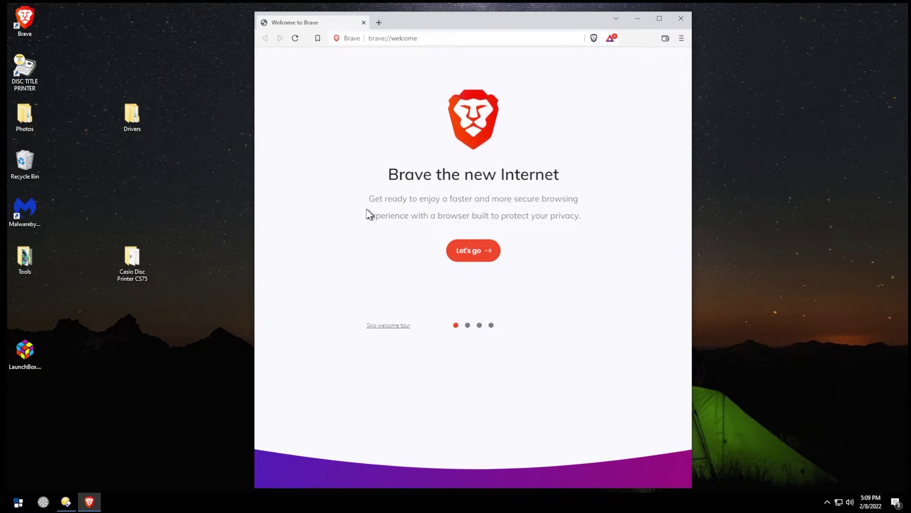
# Step: Go through the welcome tour without choosing an import source, past the Rewards step, to Done
pyautogui.click(488, 251)
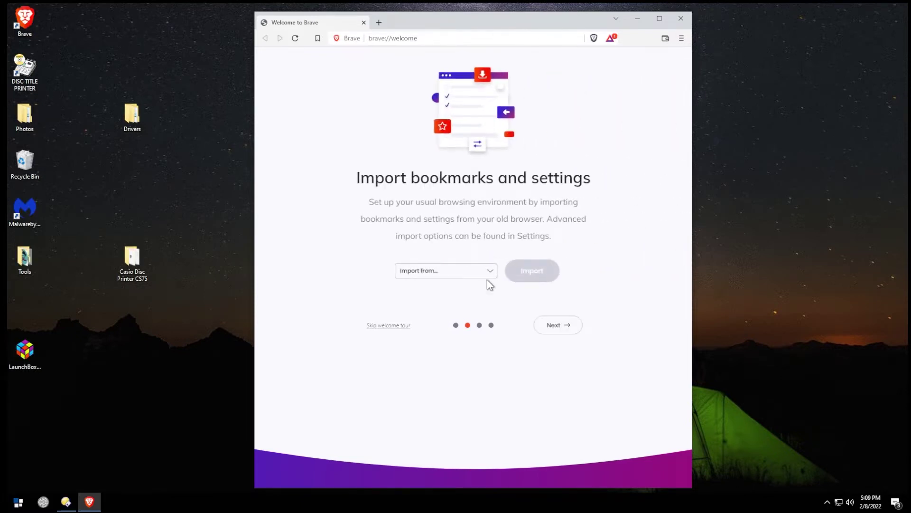
pyautogui.click(488, 273)
pyautogui.click(623, 267)
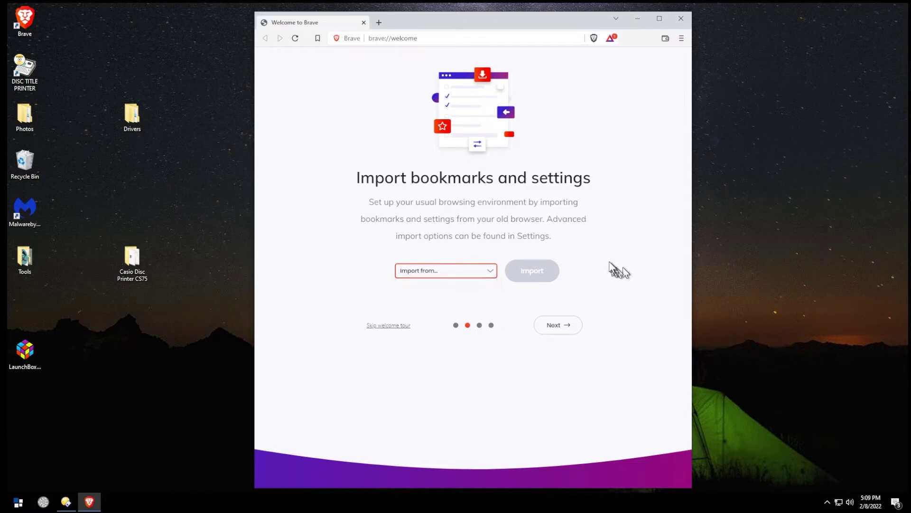
pyautogui.click(555, 328)
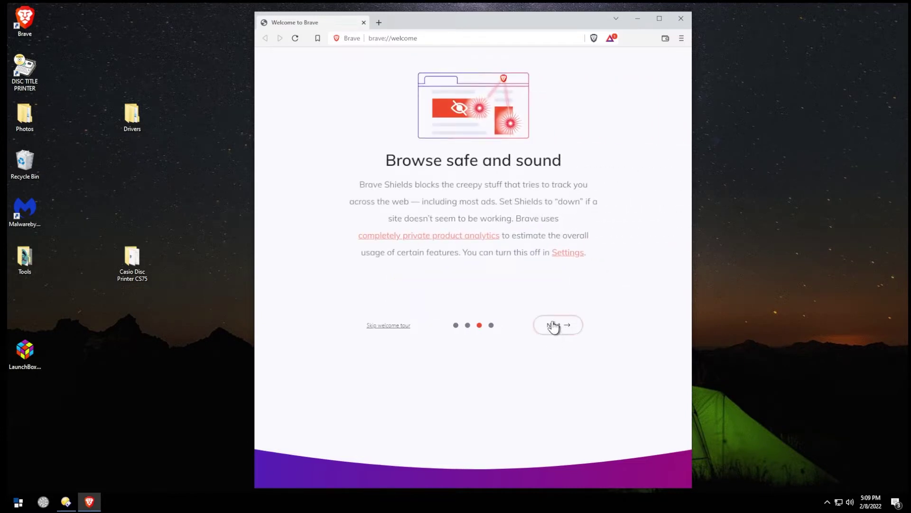
pyautogui.click(570, 327)
pyautogui.click(560, 331)
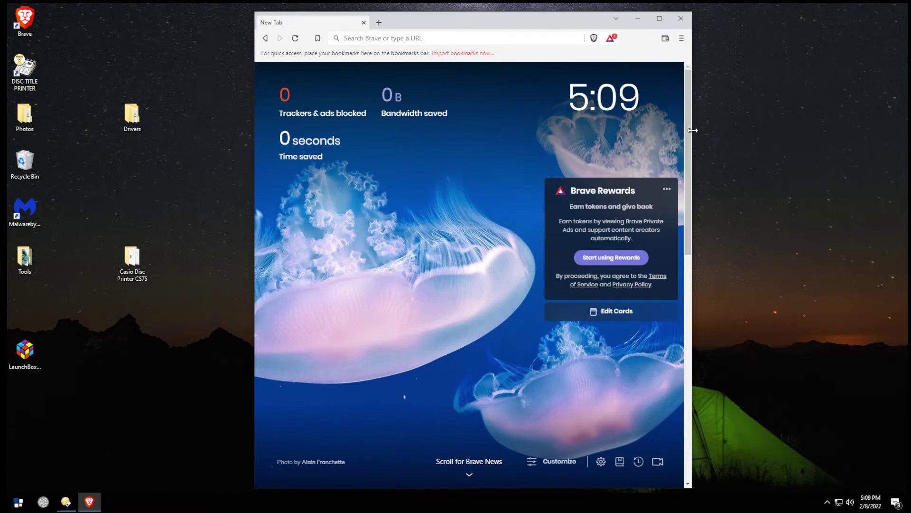
# Step: Widen the Brave window and shift it to the left
pyautogui.moveTo(692, 129); pyautogui.dragTo(873, 142)
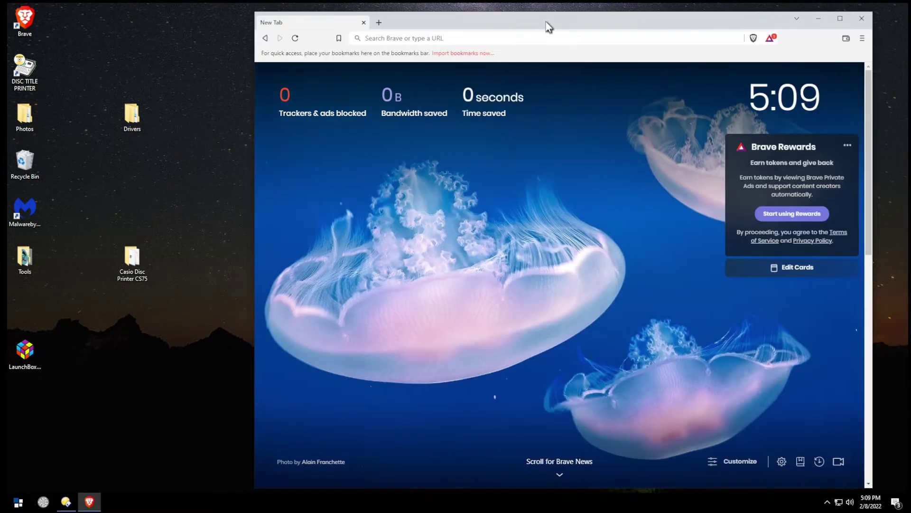
pyautogui.moveTo(549, 24); pyautogui.dragTo(454, 22)
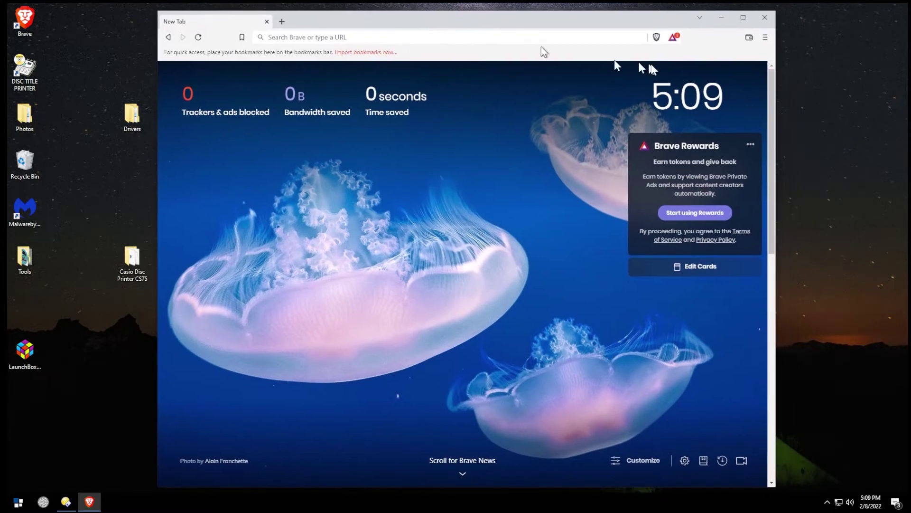
pyautogui.moveTo(776, 102); pyautogui.dragTo(898, 101)
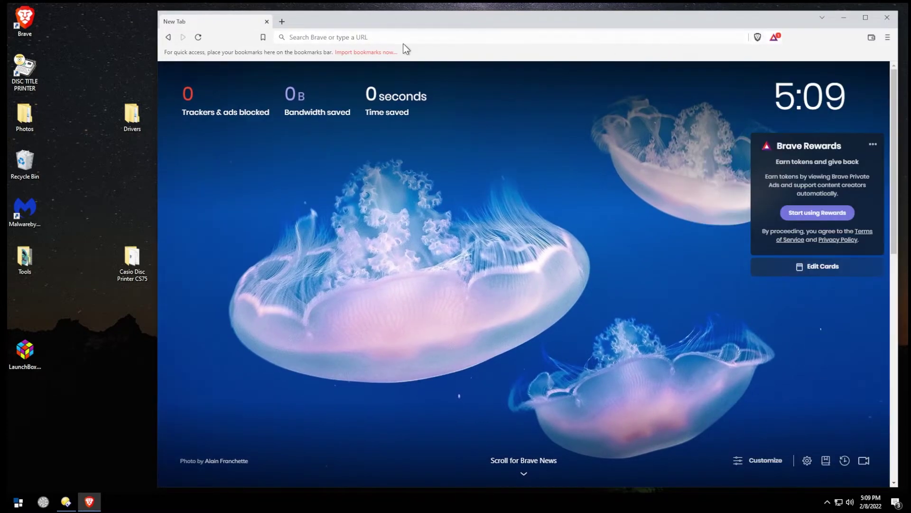
pyautogui.click(452, 40)
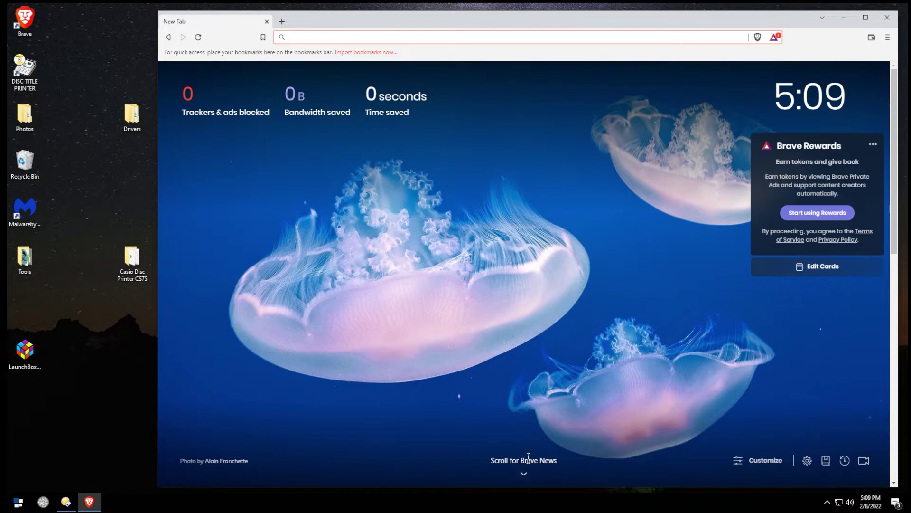
pyautogui.scroll(-3, 547, 399)
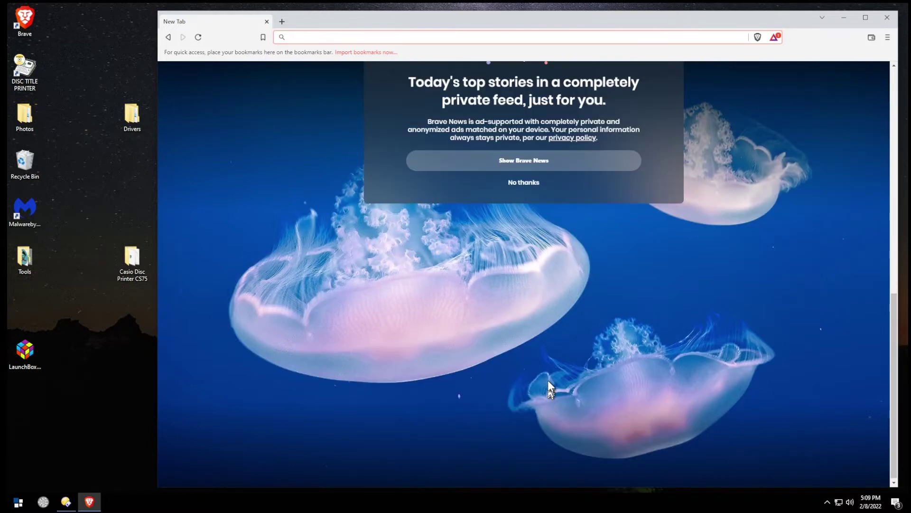
pyautogui.scroll(2, 548, 379)
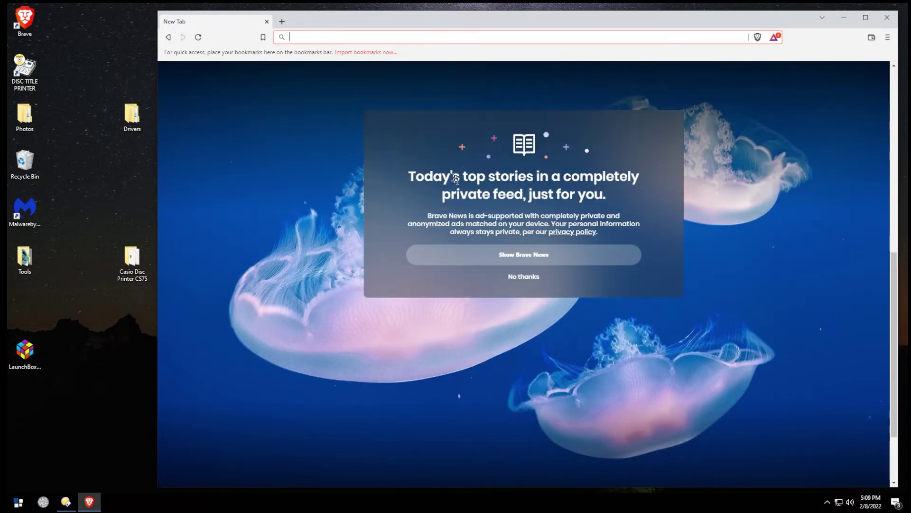
# Step: Decline Brave News, hide the Brave Rewards card, and open dashboard customization
pyautogui.click(522, 278)
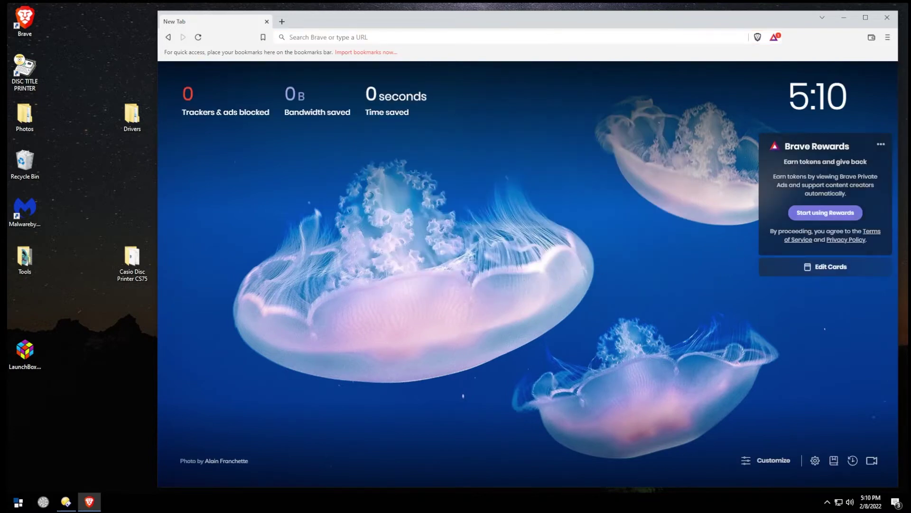
pyautogui.click(881, 146)
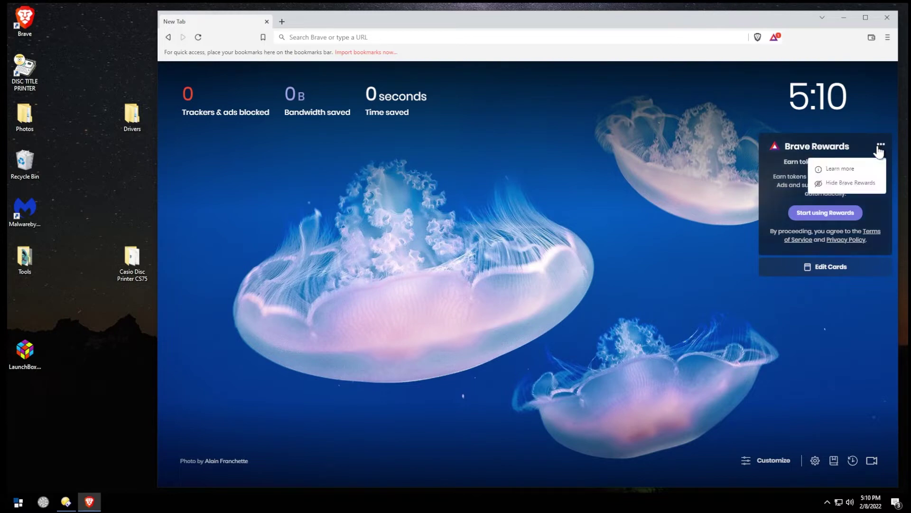
pyautogui.click(847, 182)
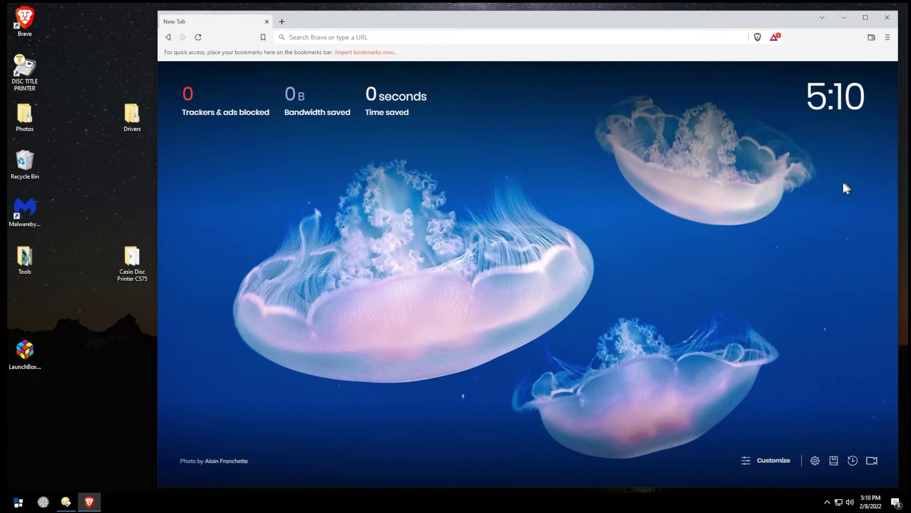
pyautogui.click(746, 459)
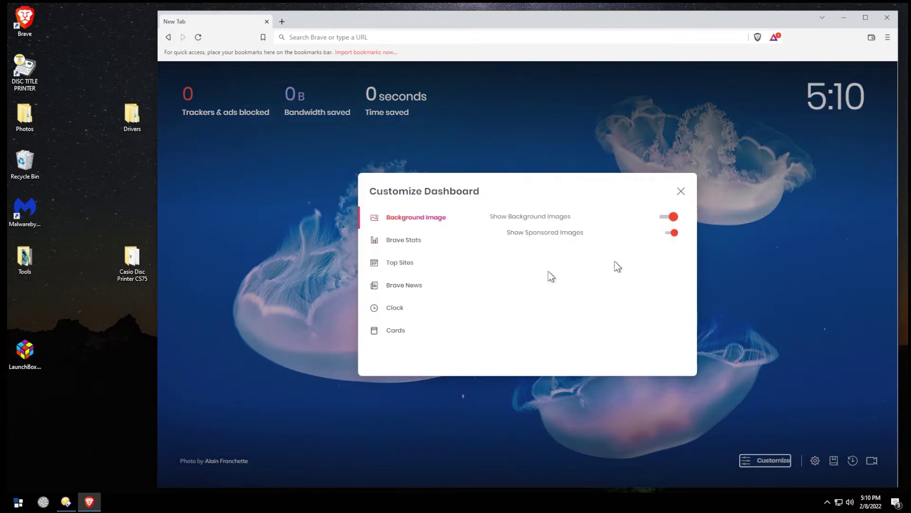
# Step: Turn off background images and Top Sites in Customize Dashboard
pyautogui.click(662, 218)
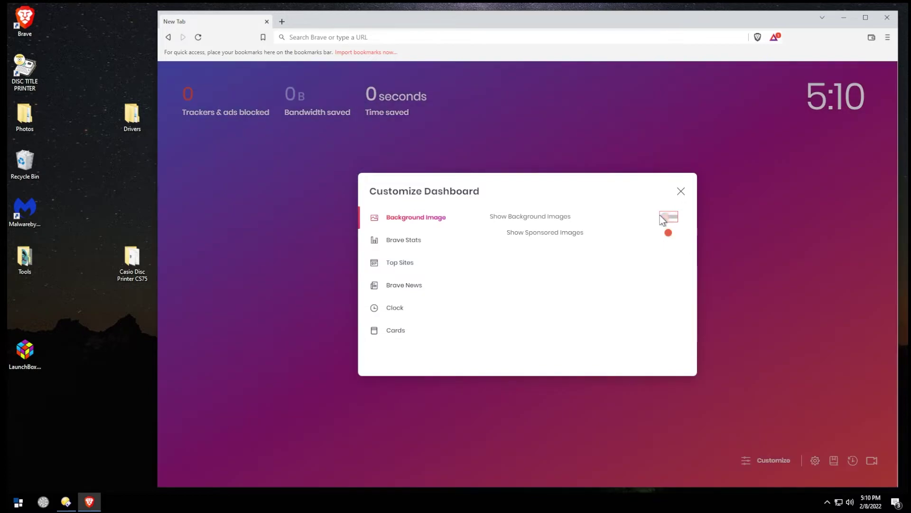
pyautogui.click(427, 239)
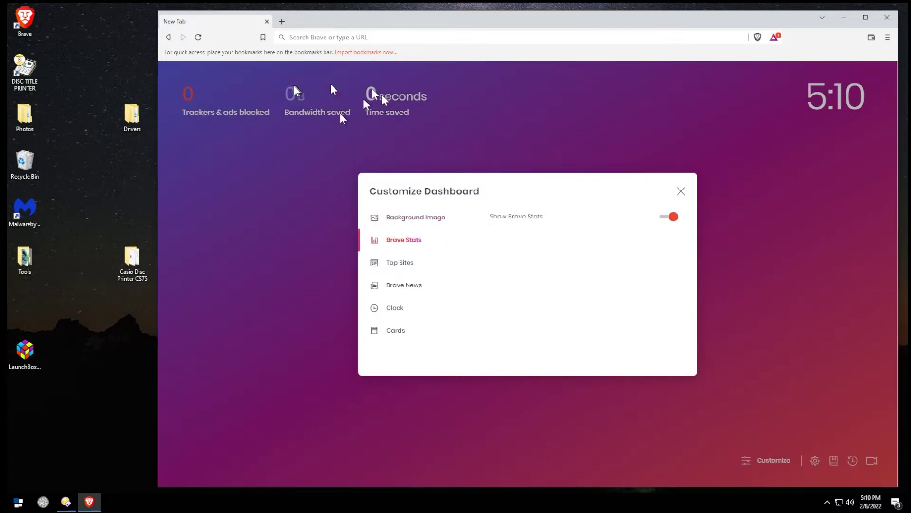
pyautogui.click(401, 264)
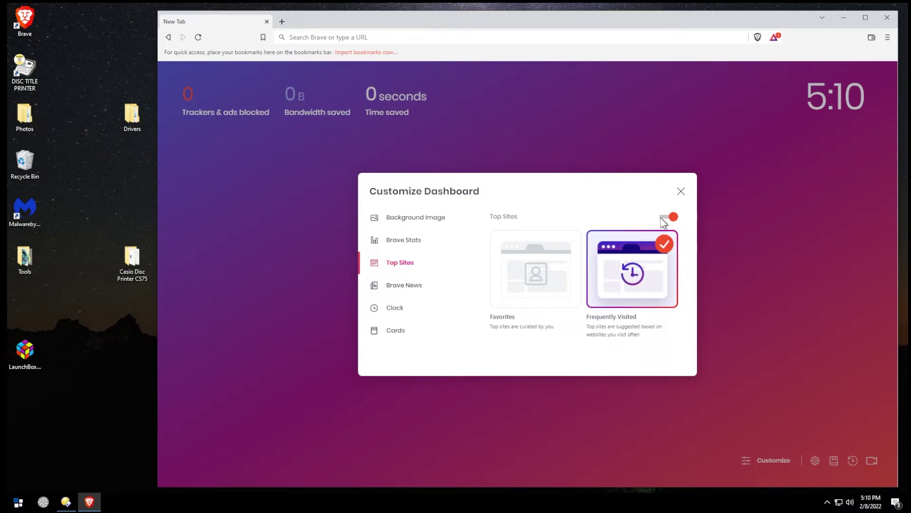
pyautogui.click(664, 221)
# Step: Look over the Brave News, Clock and Cards sections, then close customization
pyautogui.click(401, 286)
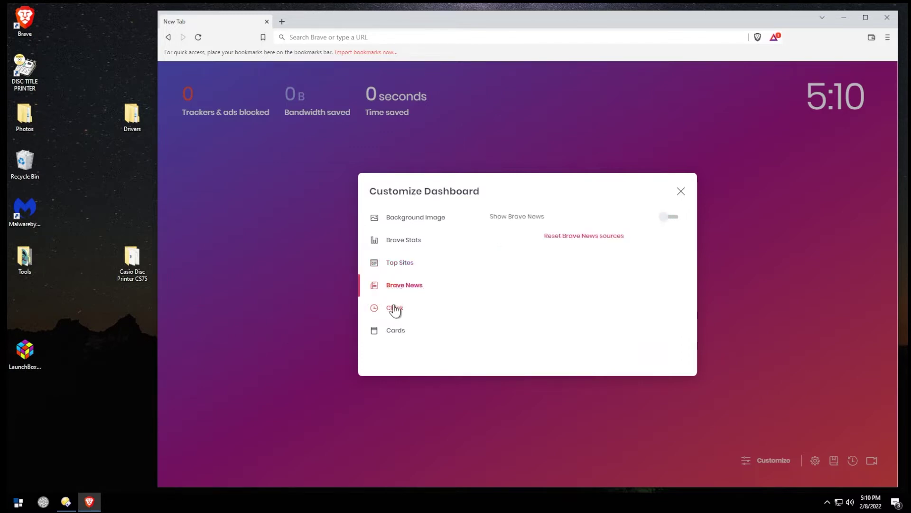
pyautogui.click(394, 307)
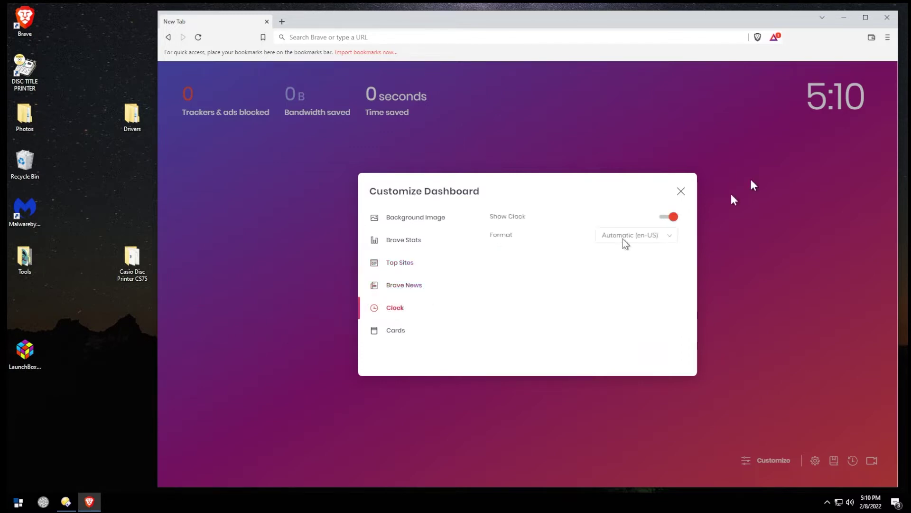
pyautogui.click(396, 330)
pyautogui.scroll(-4, 614, 259)
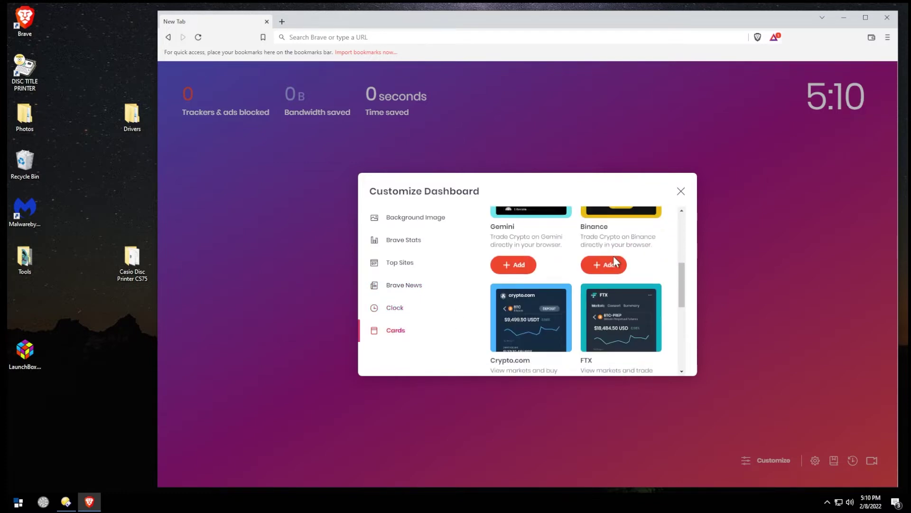
pyautogui.scroll(-4, 616, 261)
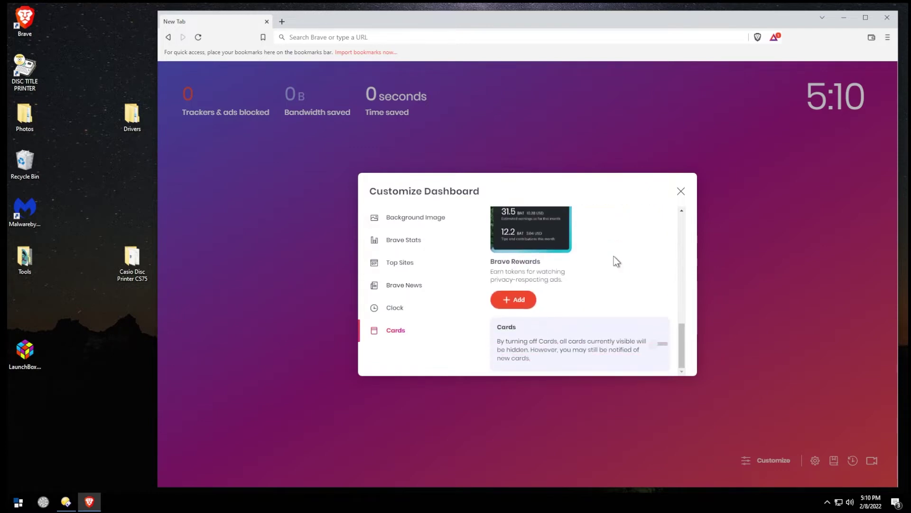
pyautogui.scroll(2, 616, 261)
pyautogui.scroll(5, 614, 257)
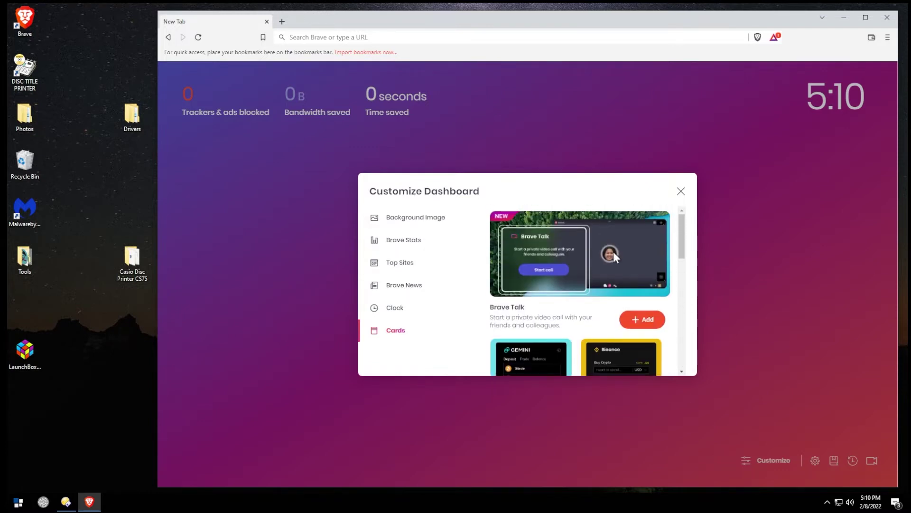
pyautogui.click(681, 190)
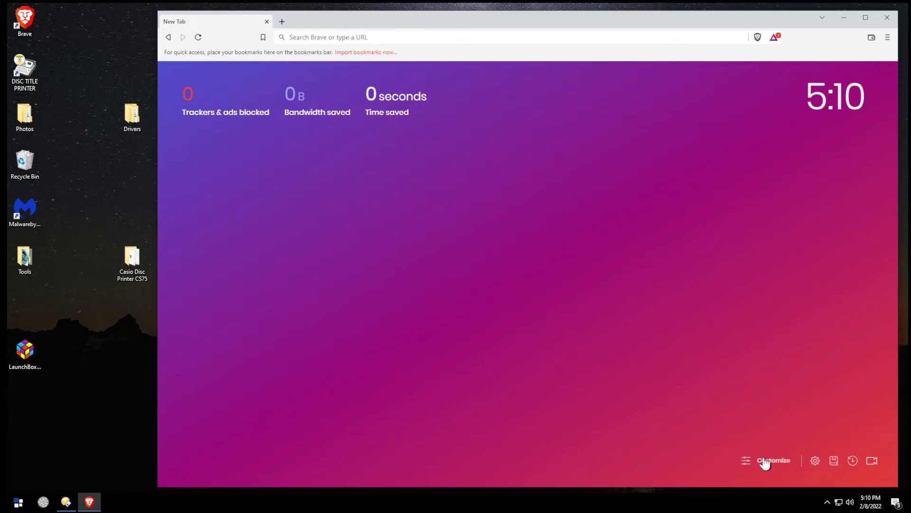
# Step: Open Brave settings from the main menu and make Brave the default browser
pyautogui.click(888, 37)
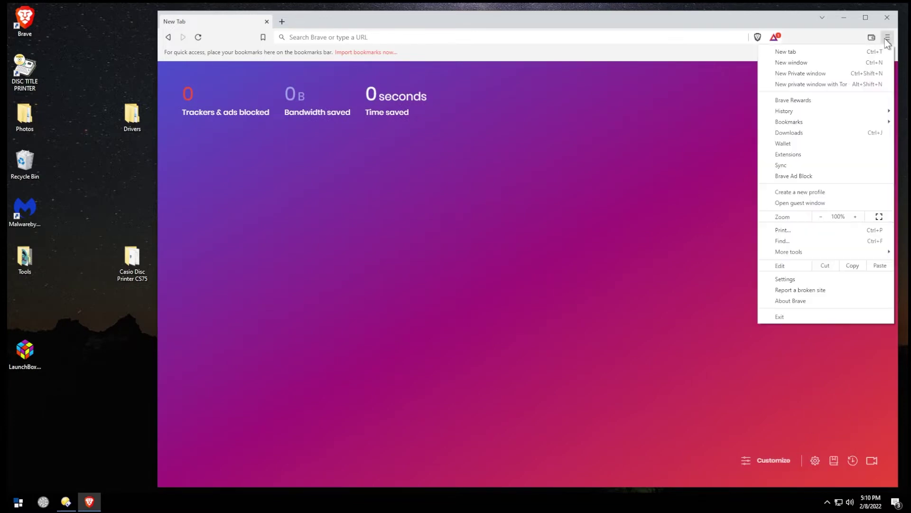
pyautogui.click(784, 280)
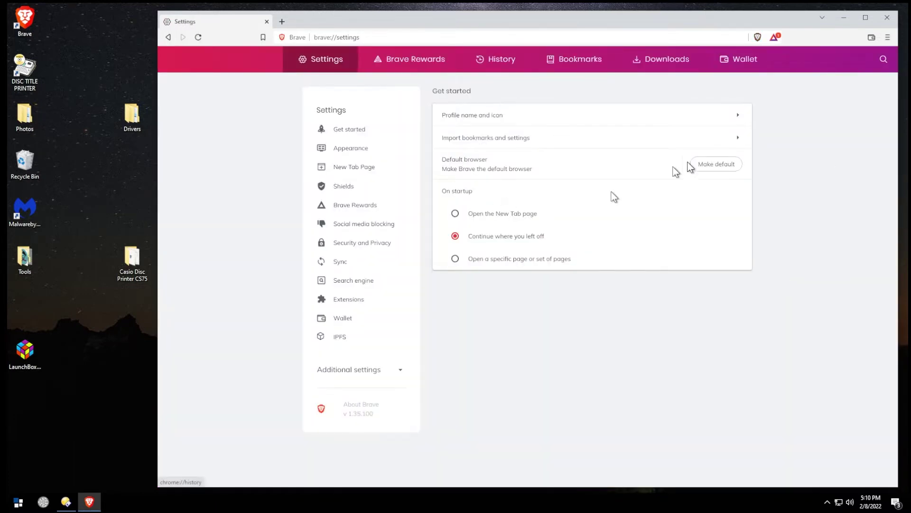
pyautogui.click(705, 165)
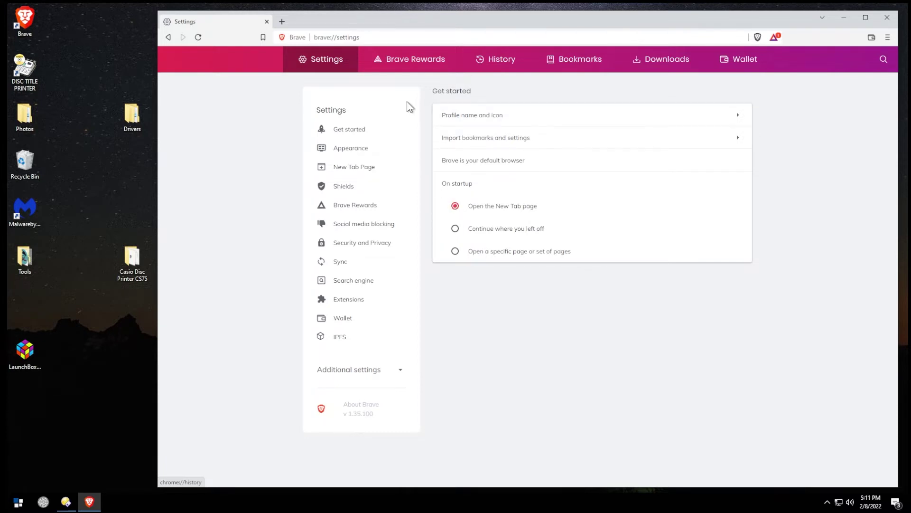
# Step: Set Appearance to Dark colors, show bookmarks, use the wide address bar, and hide the Rewards button
pyautogui.click(348, 148)
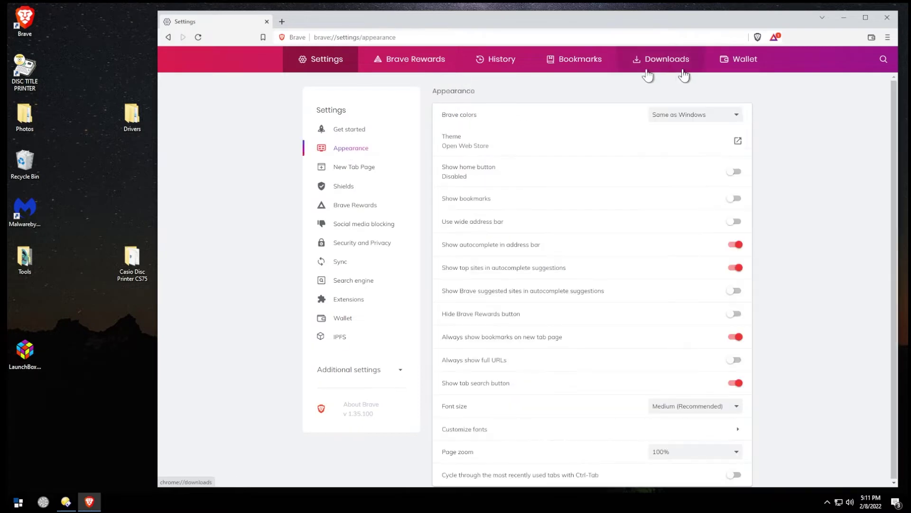
pyautogui.click(736, 114)
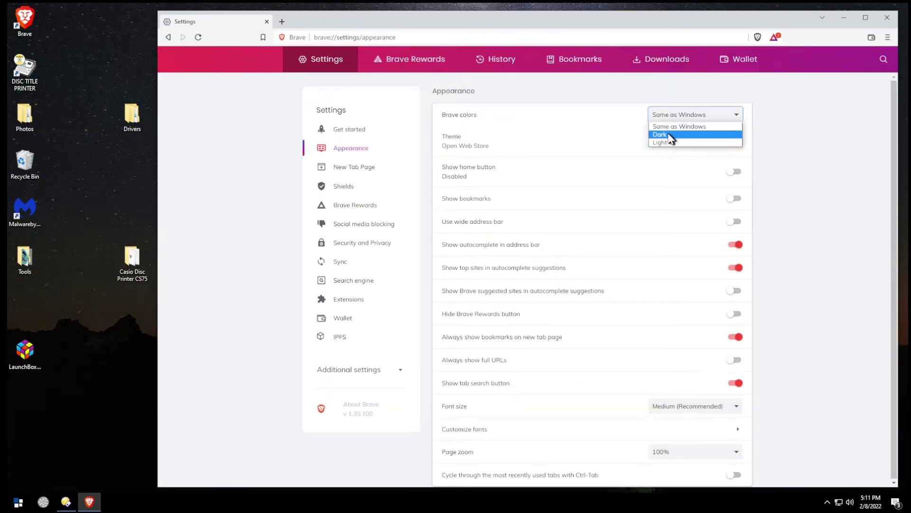
pyautogui.click(667, 141)
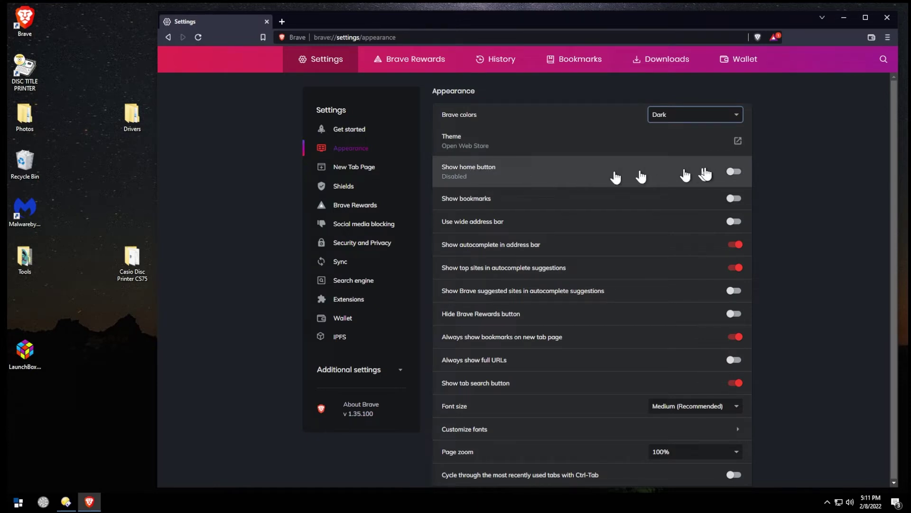
pyautogui.click(734, 200)
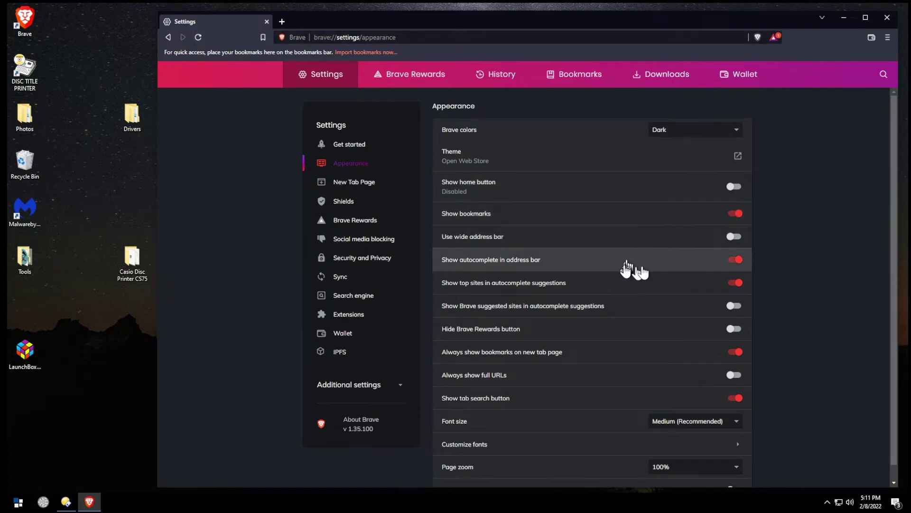
pyautogui.click(734, 237)
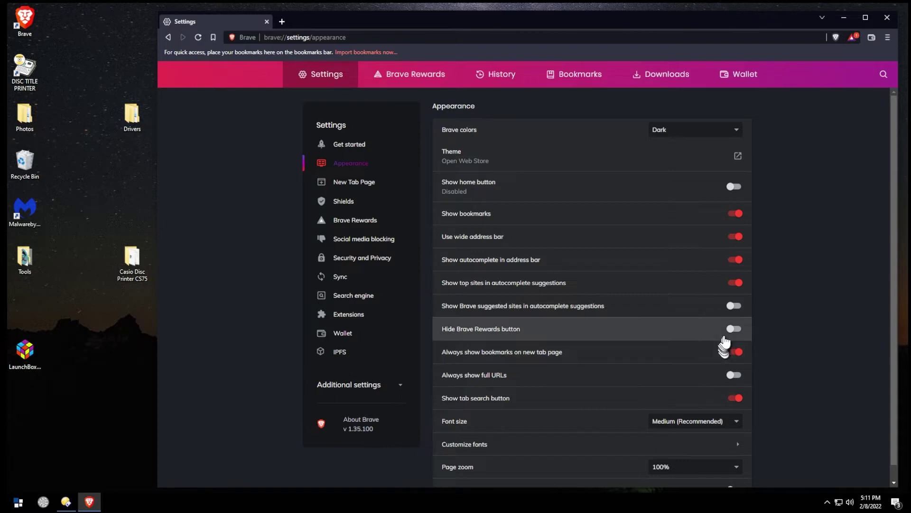
pyautogui.click(738, 330)
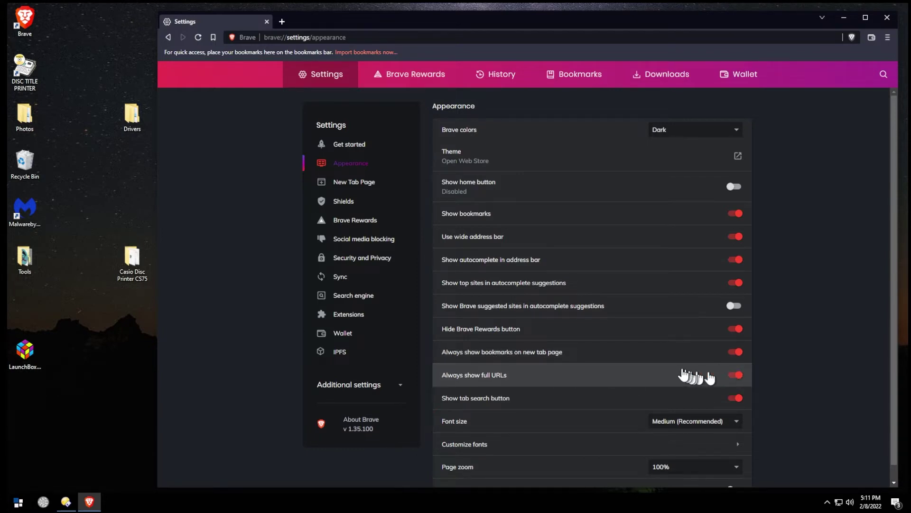
pyautogui.scroll(-1, 683, 375)
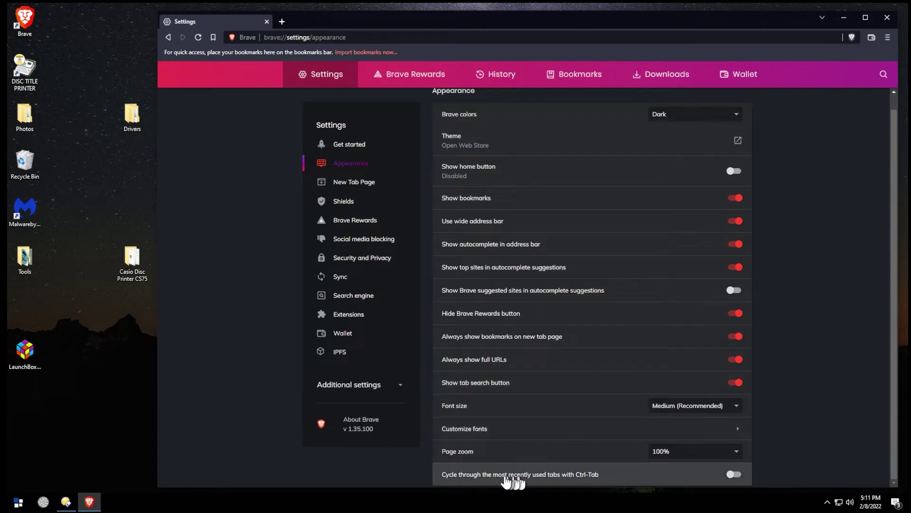
# Step: Check the New Tab Page options, leaving new tabs on Dashboard
pyautogui.click(363, 187)
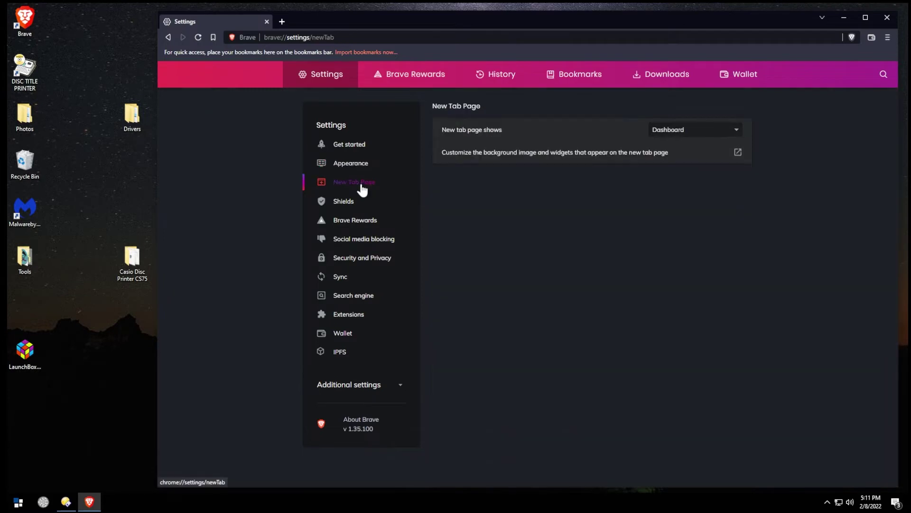
pyautogui.click(718, 133)
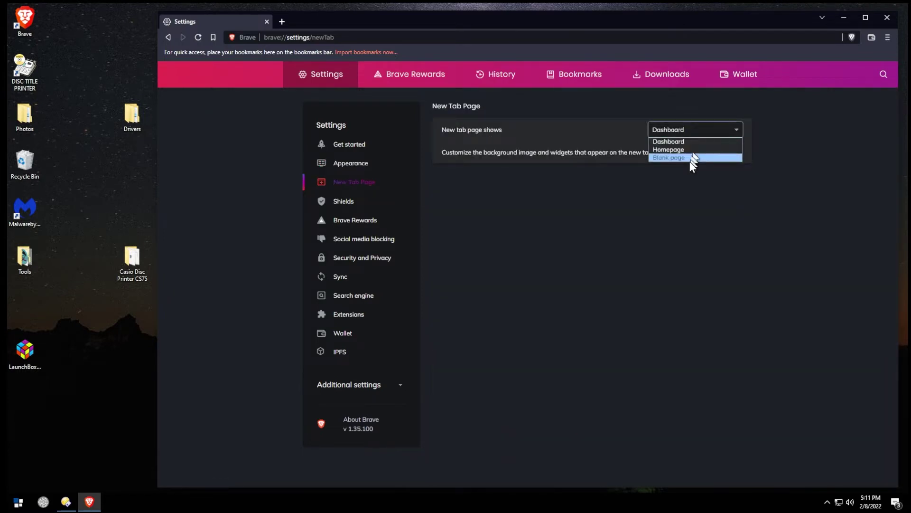
pyautogui.click(520, 220)
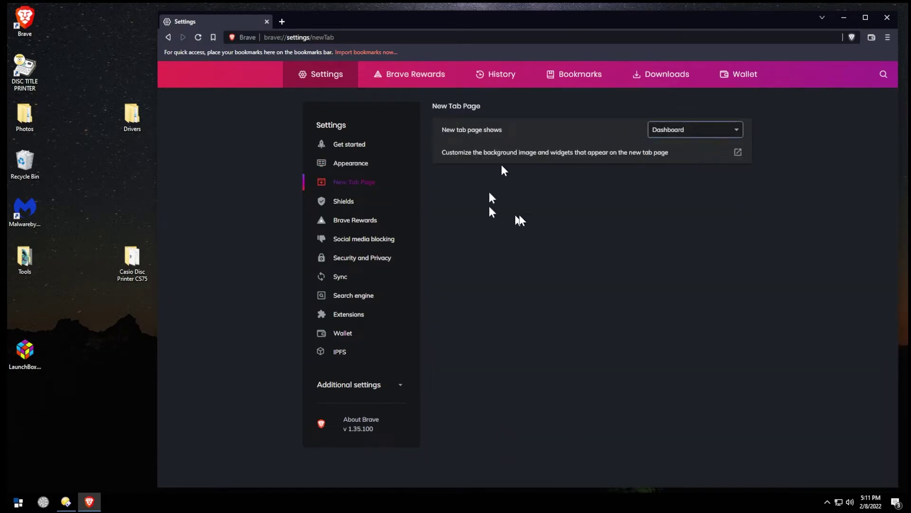
# Step: Keep Shields cookie blocking on Only cross-site, then view the Brave Rewards settings
pyautogui.click(343, 205)
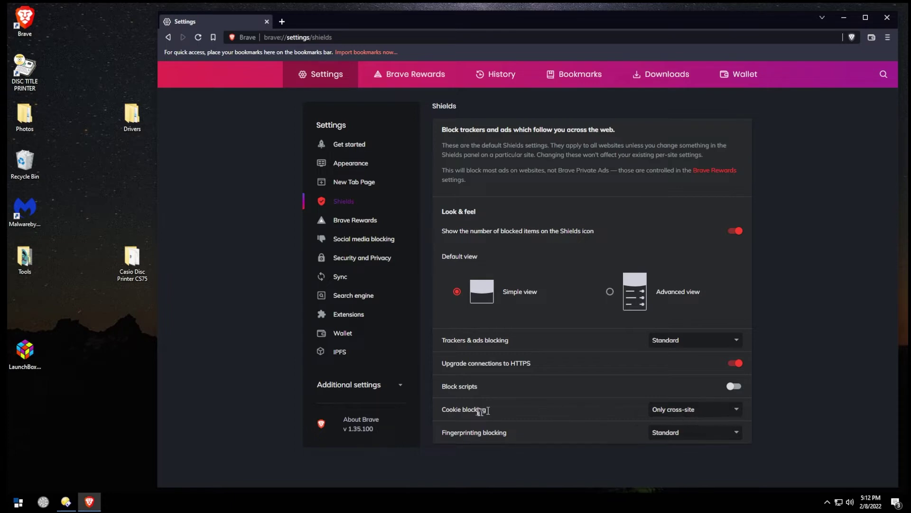
pyautogui.click(712, 409)
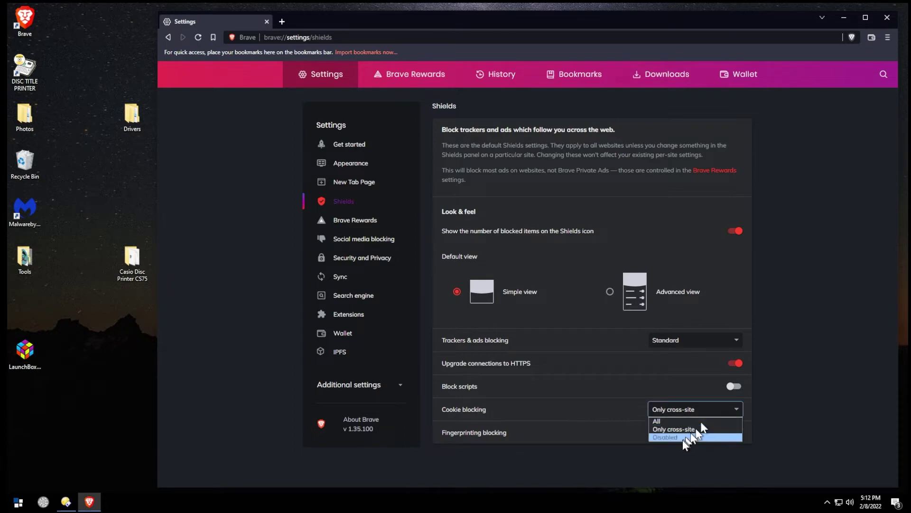
pyautogui.click(683, 429)
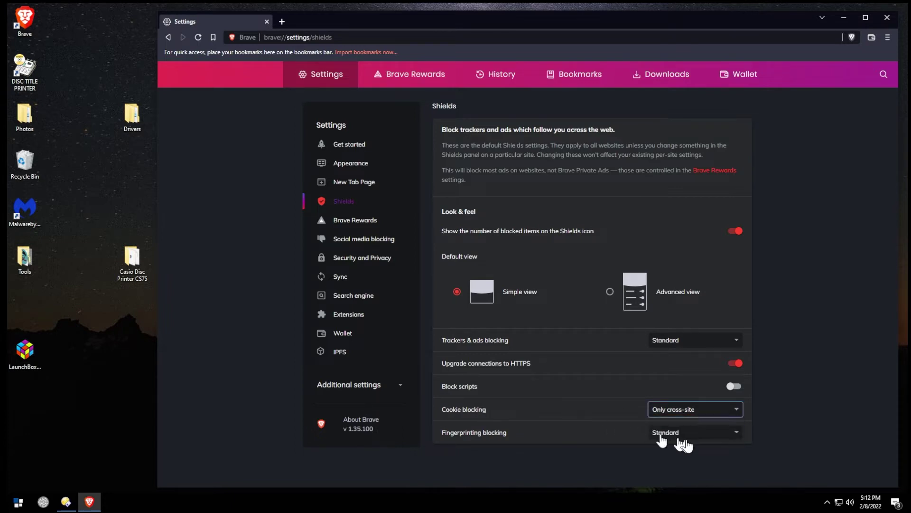
pyautogui.click(363, 218)
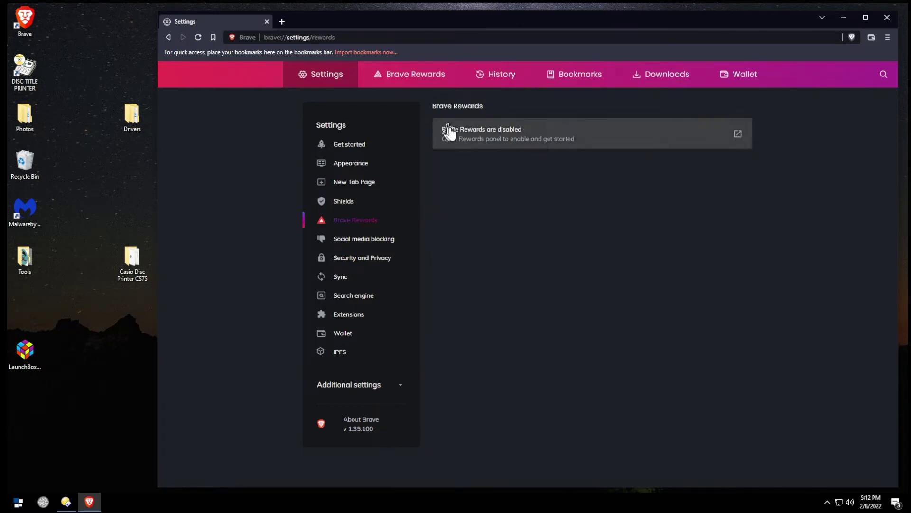
# Step: Review the Social media blocking options, then scroll through the Security and Privacy settings
pyautogui.click(365, 240)
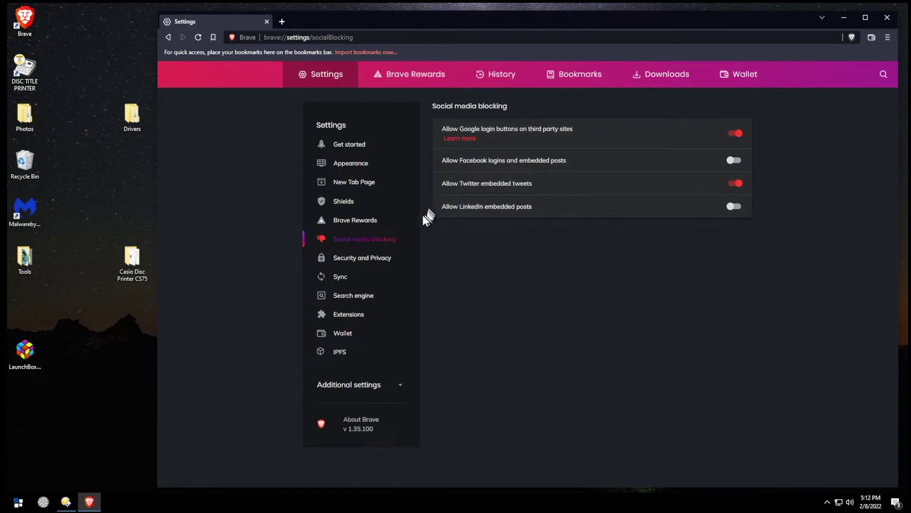
pyautogui.click(371, 258)
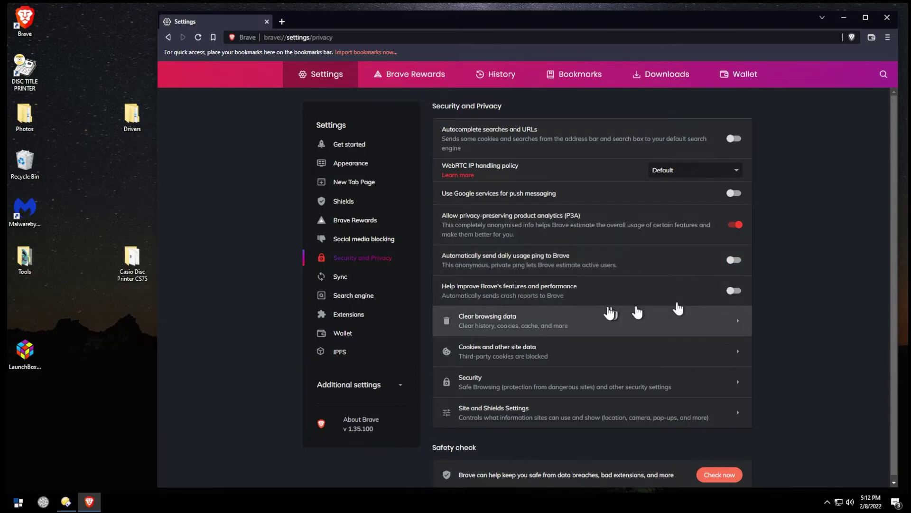
pyautogui.scroll(-1, 607, 313)
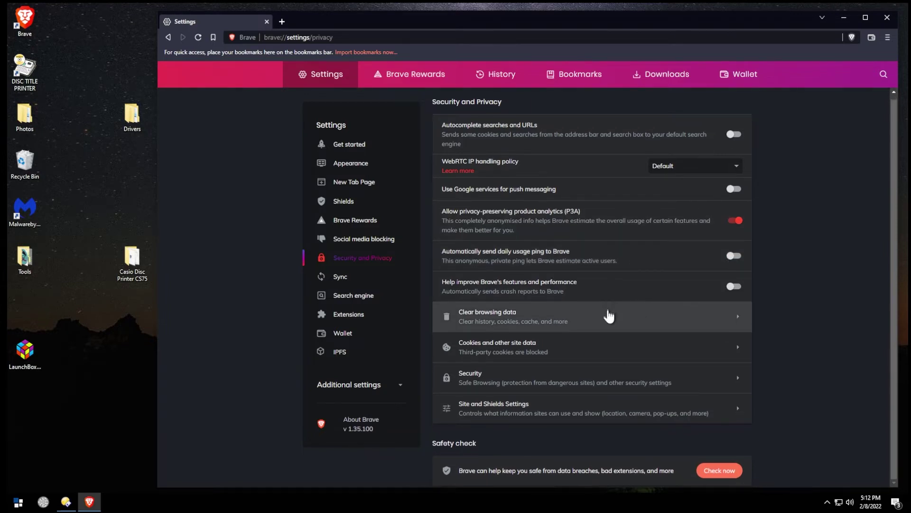
# Step: Via Sync, reach Search engine settings, keep Brave as the address-bar engine, then view Extensions
pyautogui.click(334, 280)
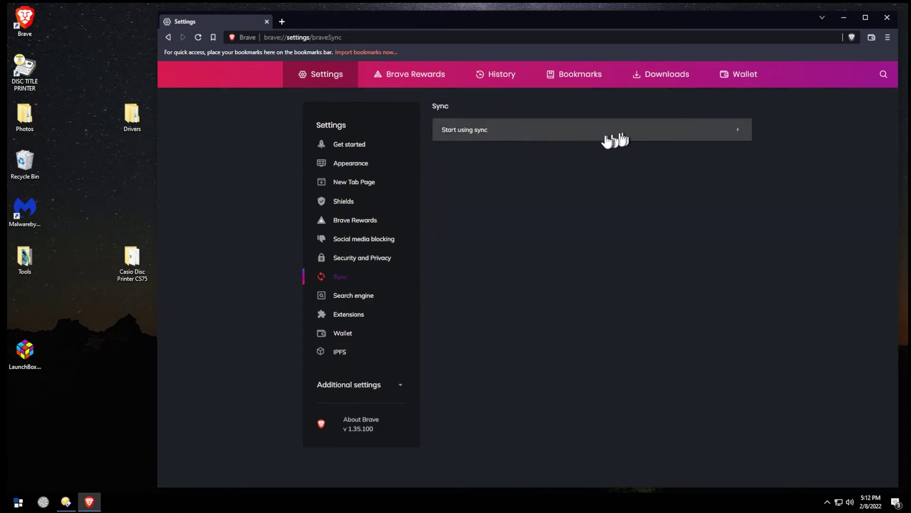
pyautogui.click(345, 298)
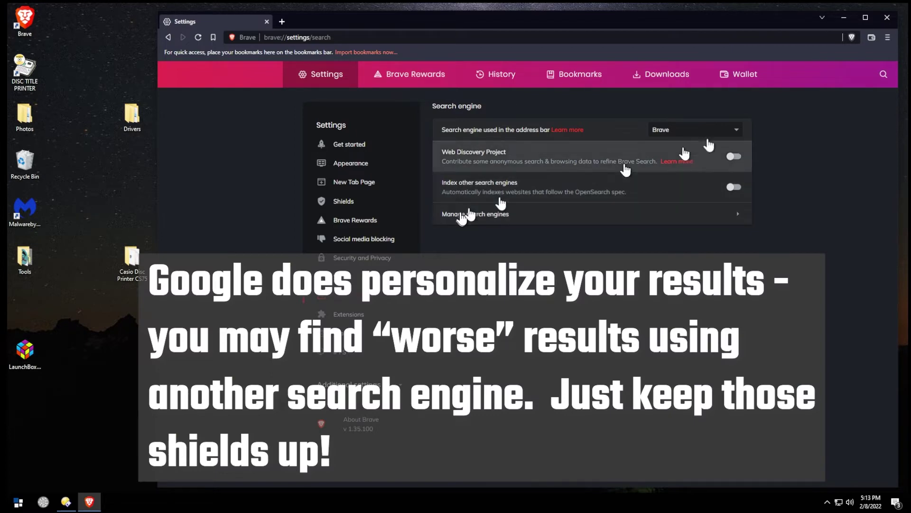
pyautogui.click(741, 130)
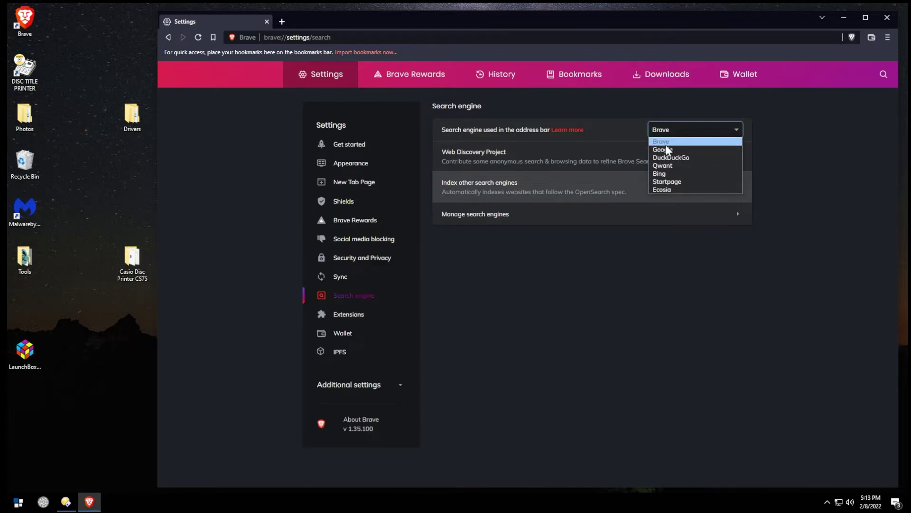
pyautogui.click(666, 144)
pyautogui.click(736, 130)
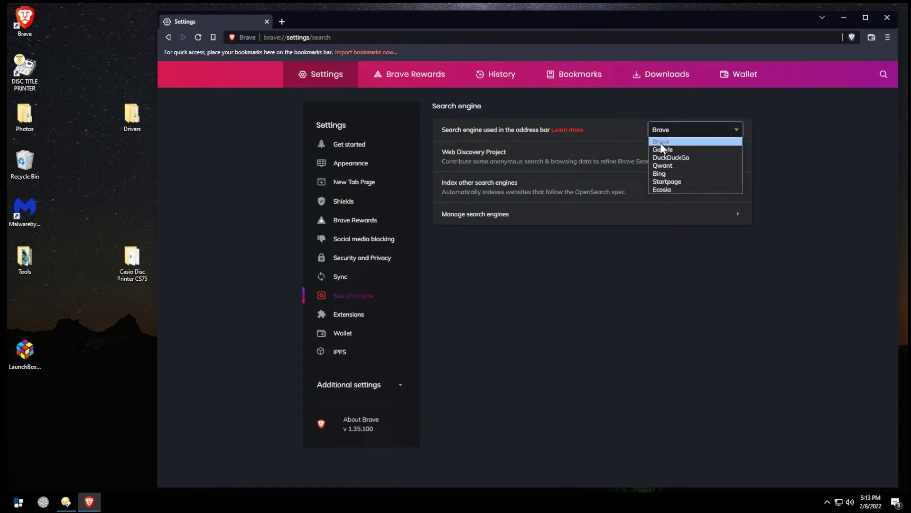
pyautogui.click(790, 133)
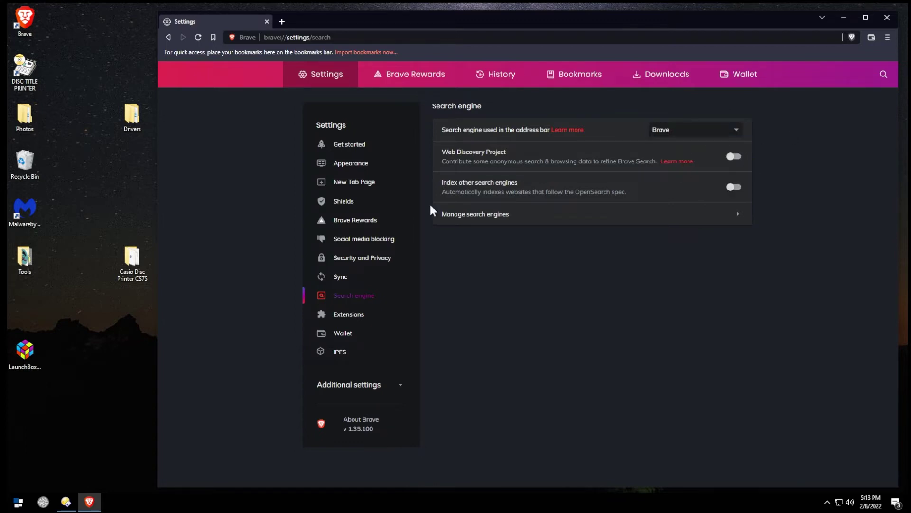
pyautogui.click(350, 318)
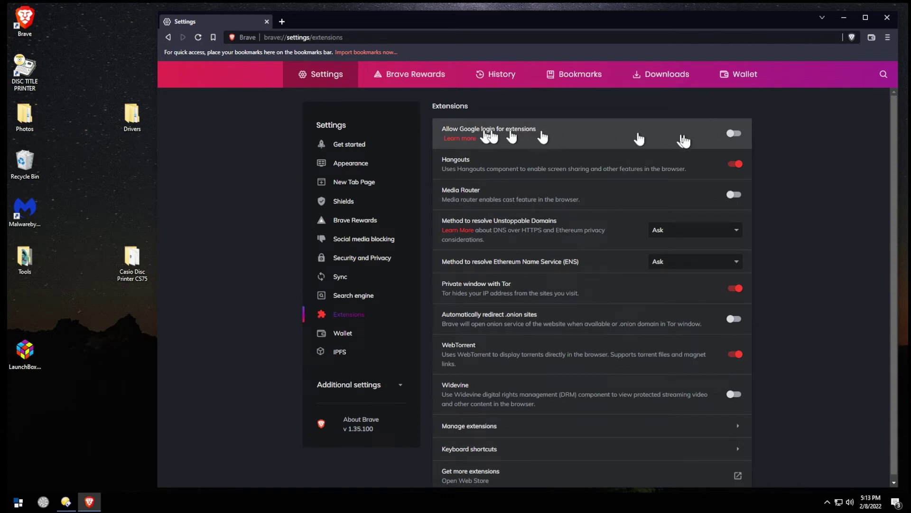
# Step: Allow Google login for extensions, hide the Brave Wallet toolbar icon, and go to IPFS settings
pyautogui.click(734, 133)
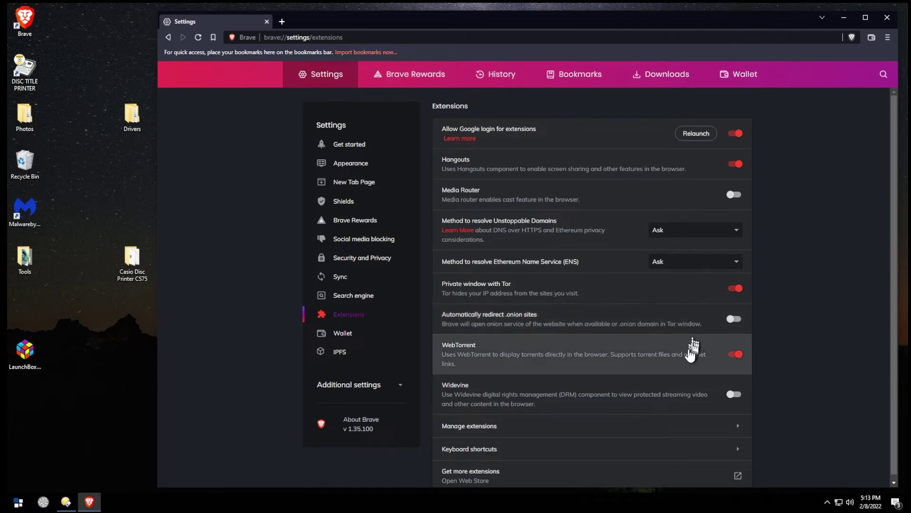
pyautogui.scroll(-1, 688, 407)
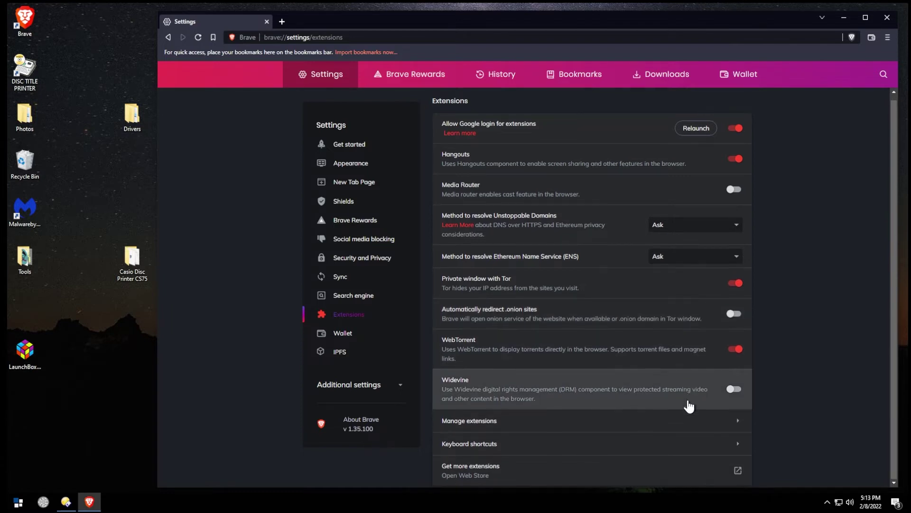
pyautogui.click(349, 339)
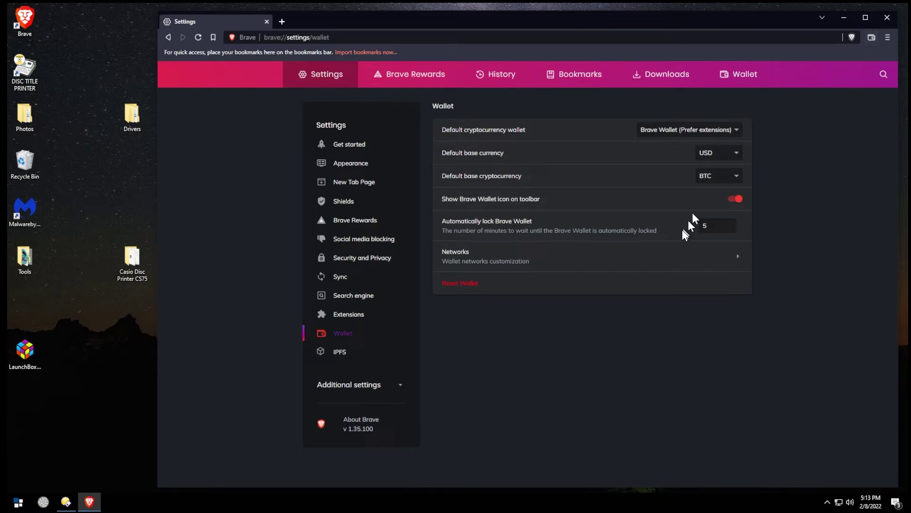
pyautogui.click(734, 201)
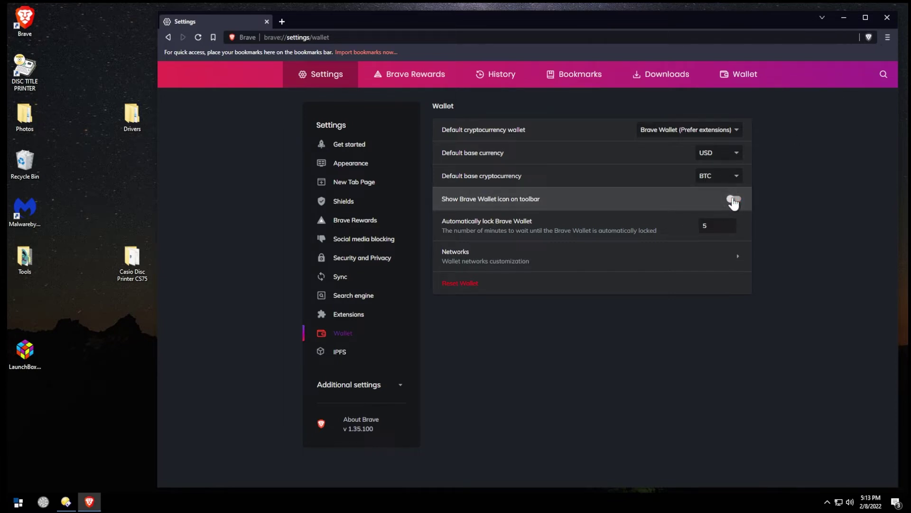
pyautogui.click(340, 353)
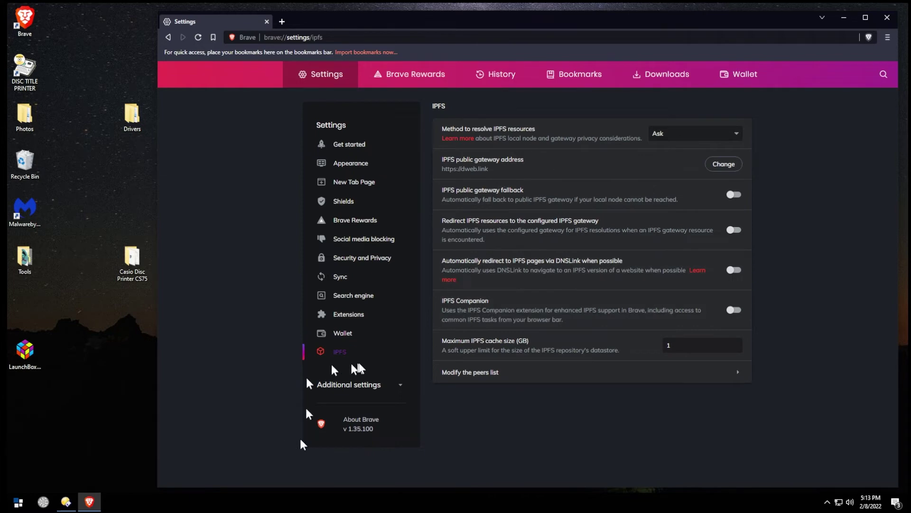
# Step: Expand Additional settings and step through Autofill, Languages, Downloads and Help tips, ending on System
pyautogui.click(401, 385)
pyautogui.scroll(-2, 380, 313)
pyautogui.click(352, 332)
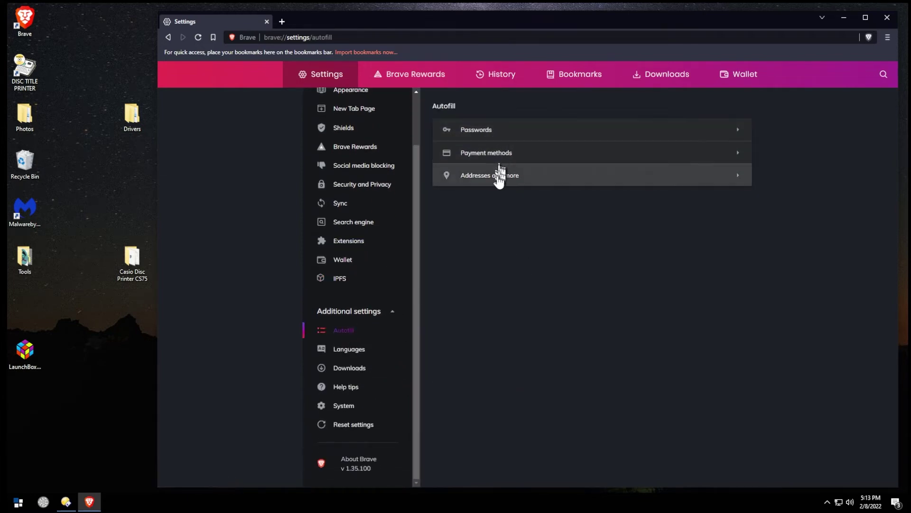
pyautogui.click(359, 352)
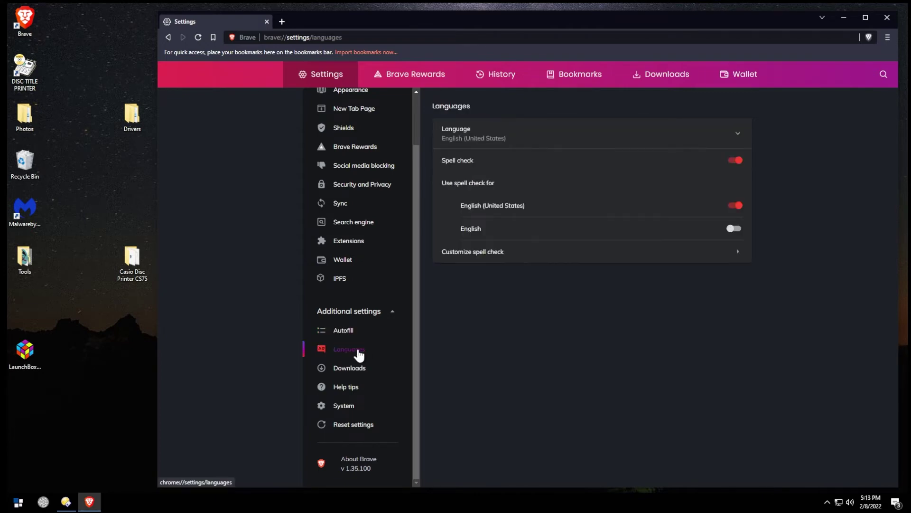
pyautogui.click(355, 371)
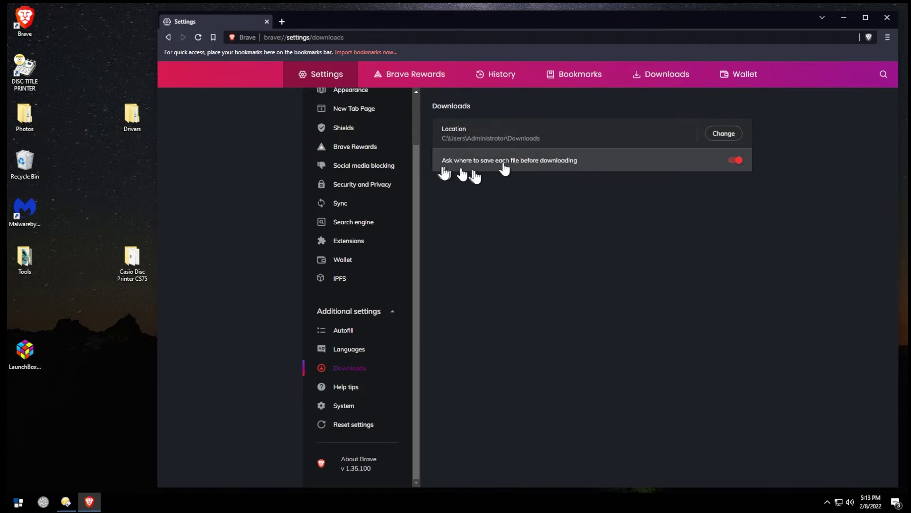
pyautogui.click(352, 388)
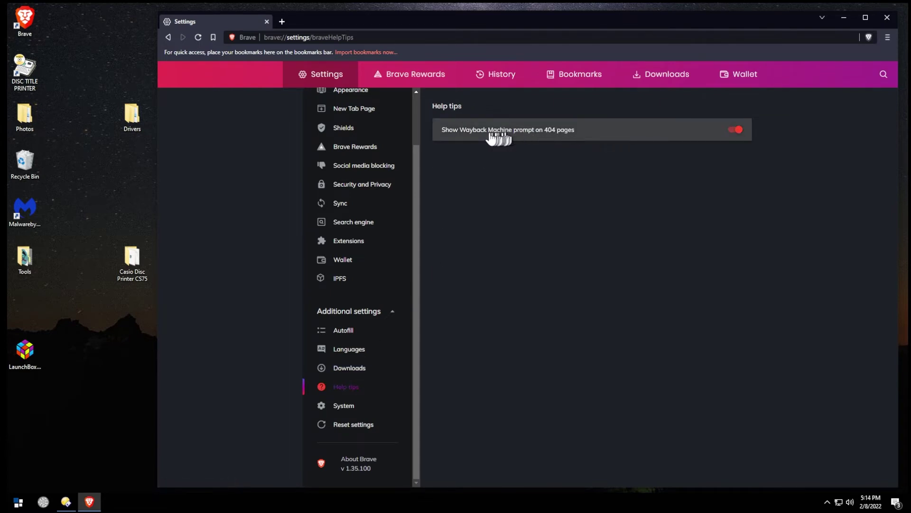
pyautogui.click(340, 406)
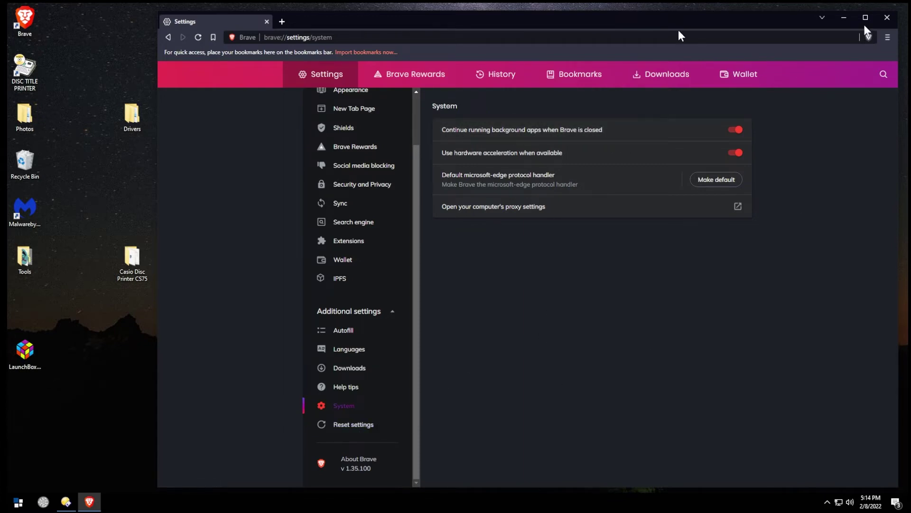
# Step: Search for 'test ad blocking' from the address bar
pyautogui.click(334, 38)
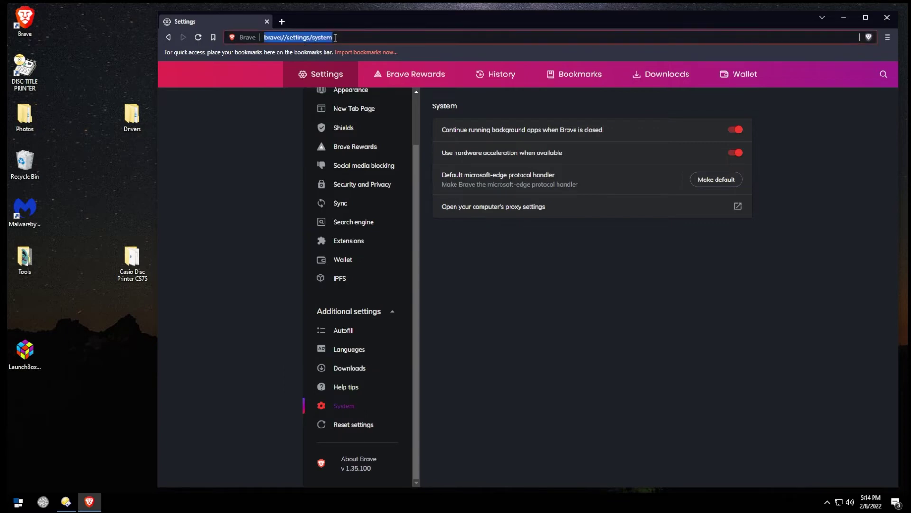
pyautogui.write('test ad blocking')
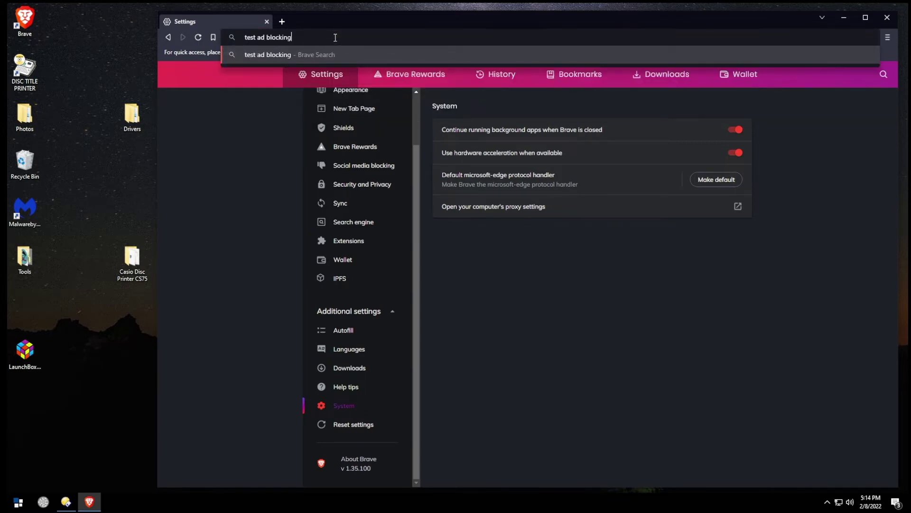
pyautogui.press('Return')
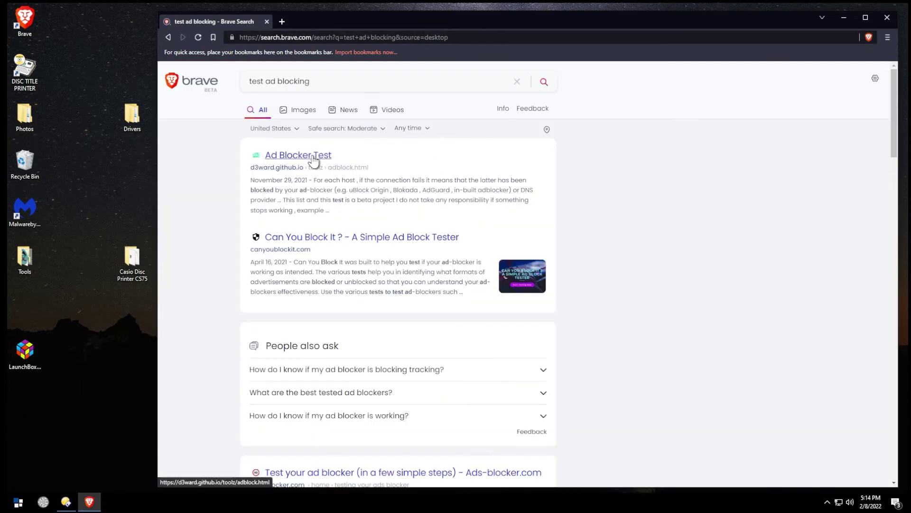
# Step: Open the d3ward Ad Blocker Test result, dismiss its banner, and review the 90% score results
pyautogui.click(313, 161)
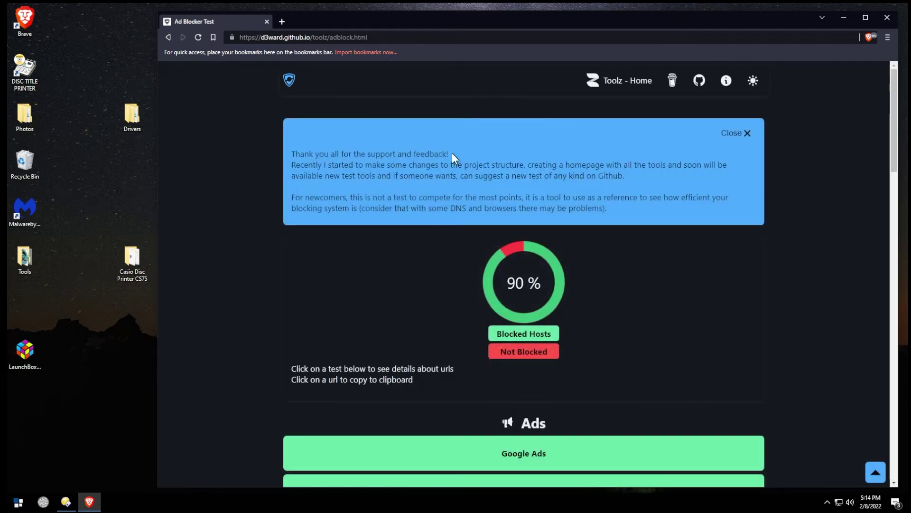
pyautogui.click(744, 134)
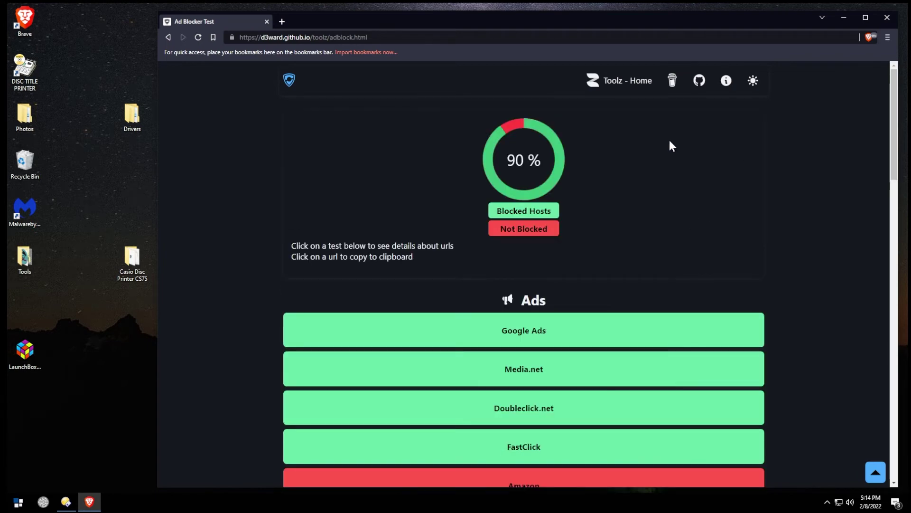
pyautogui.scroll(-2, 669, 141)
pyautogui.scroll(-3, 669, 140)
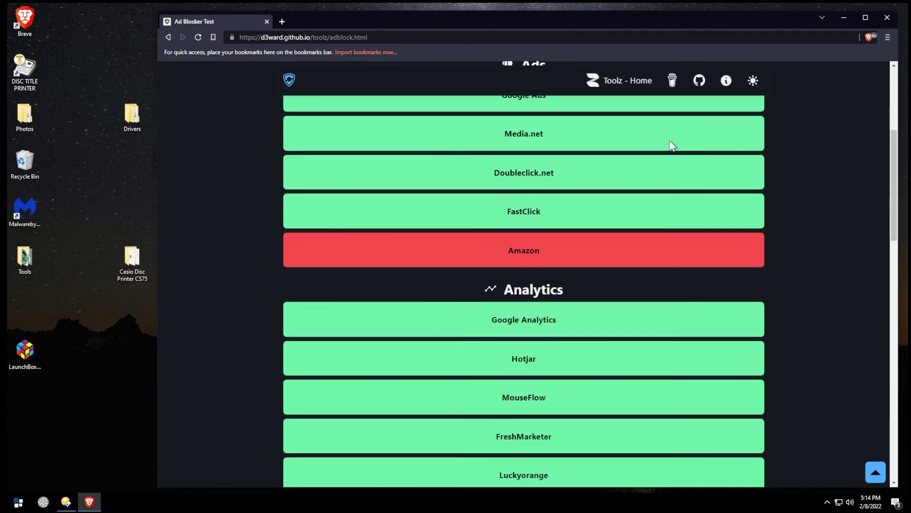
pyautogui.scroll(-9, 672, 145)
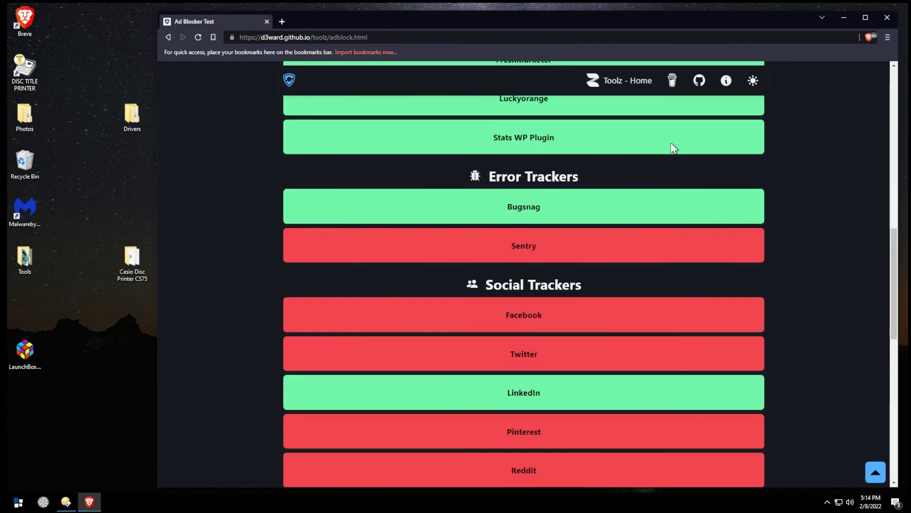
pyautogui.scroll(-10, 670, 142)
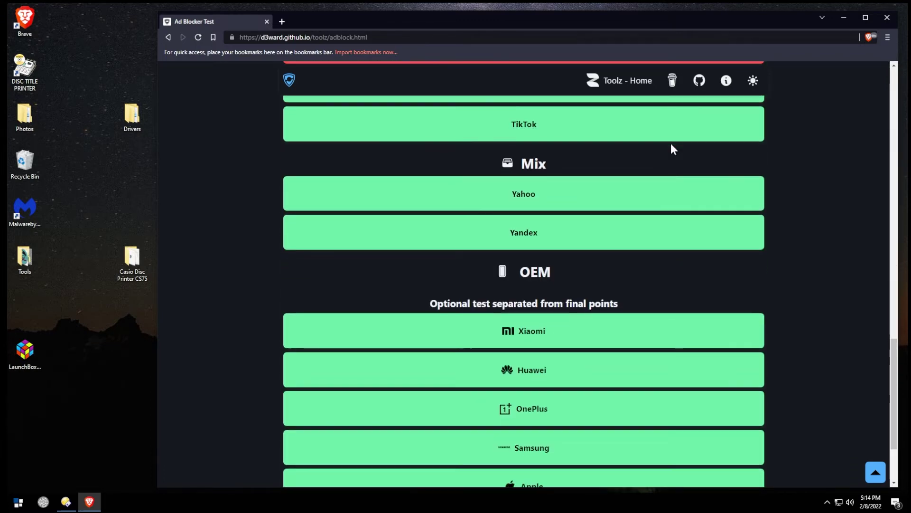
pyautogui.scroll(20, 671, 144)
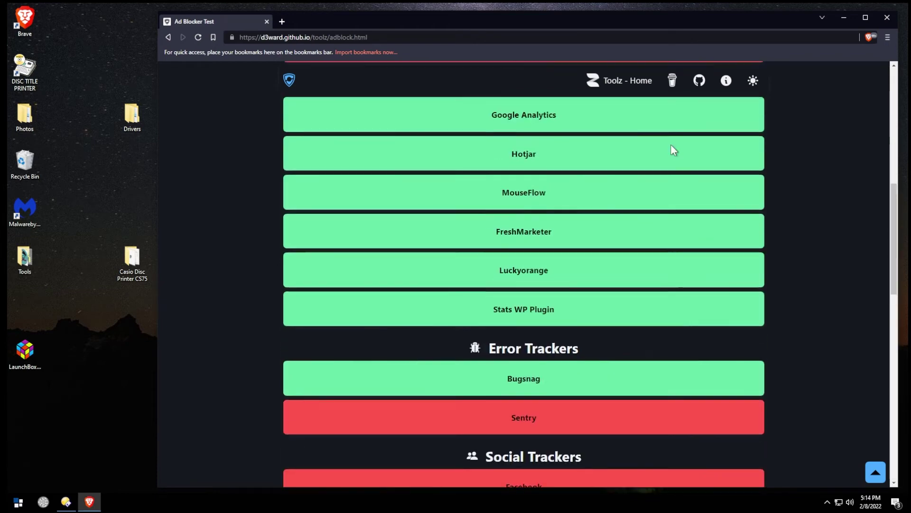
pyautogui.scroll(3, 671, 145)
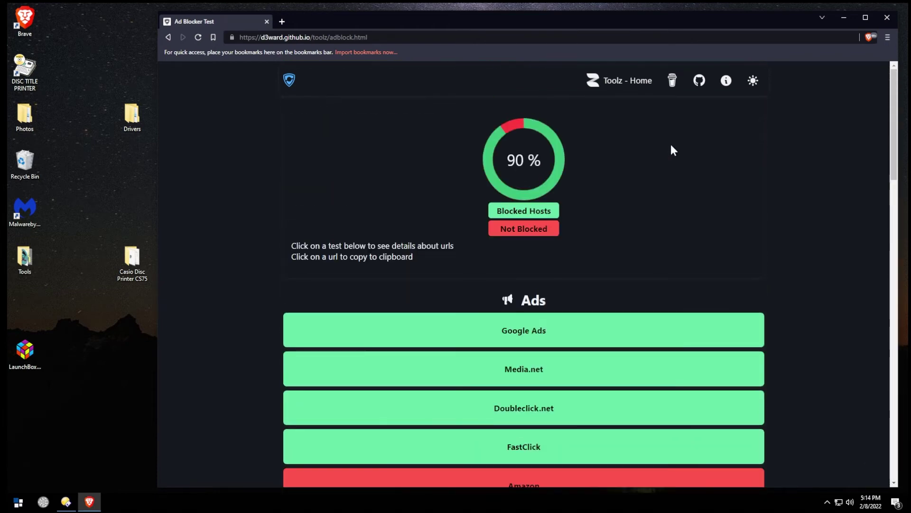
# Step: Open the site's Shields panel in Advanced View and expand the 99+ blocked tracker URLs list
pyautogui.click(873, 38)
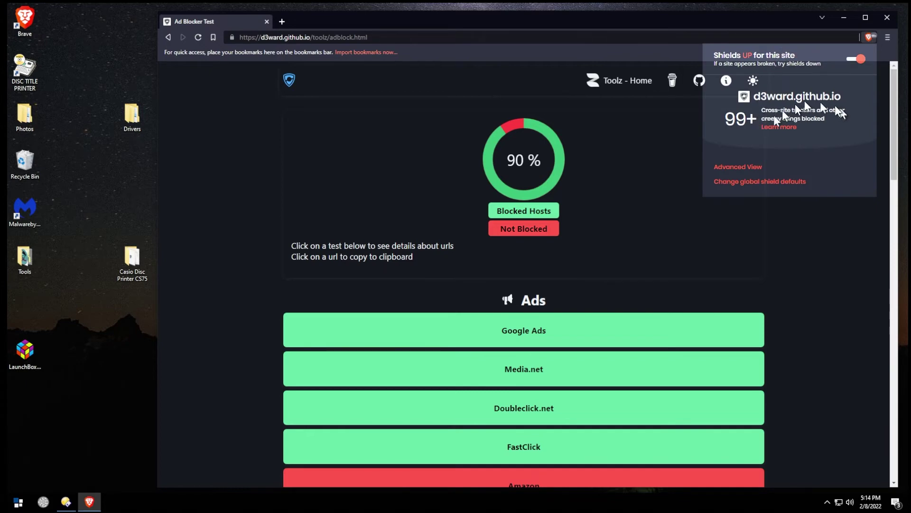
pyautogui.click(745, 174)
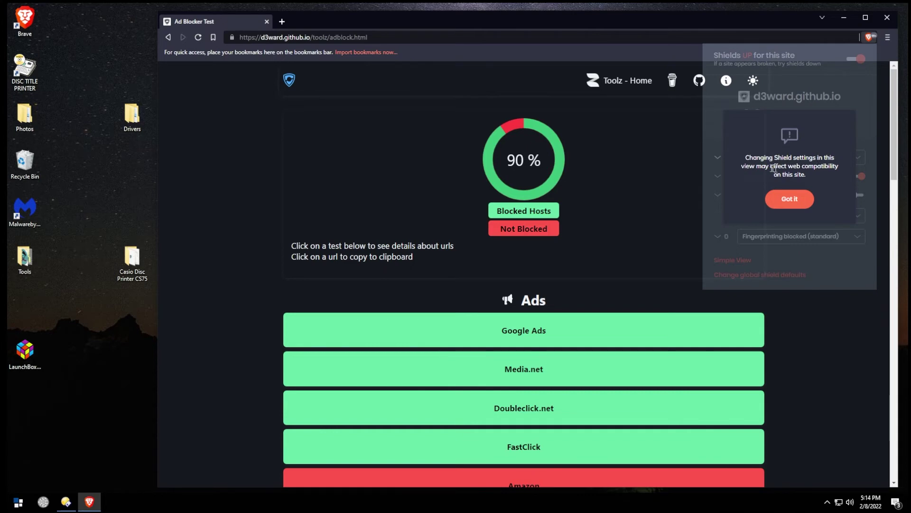
pyautogui.click(789, 199)
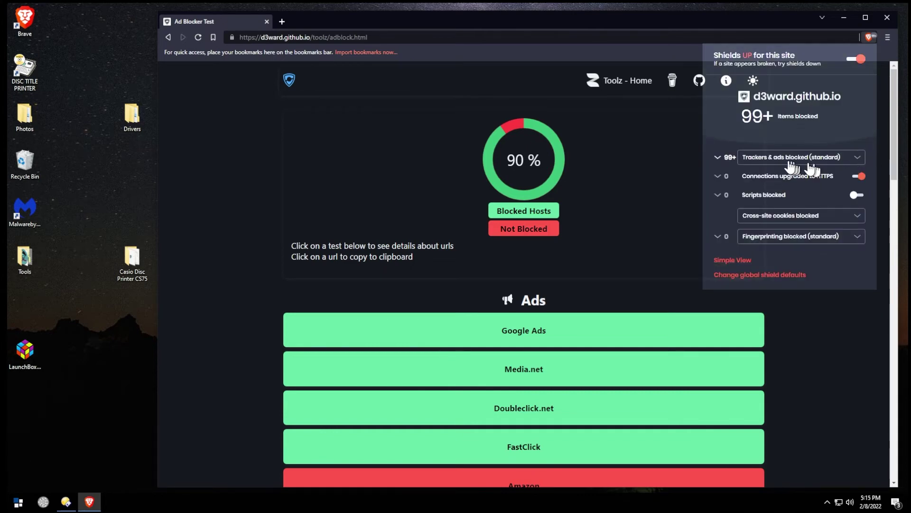
pyautogui.click(722, 158)
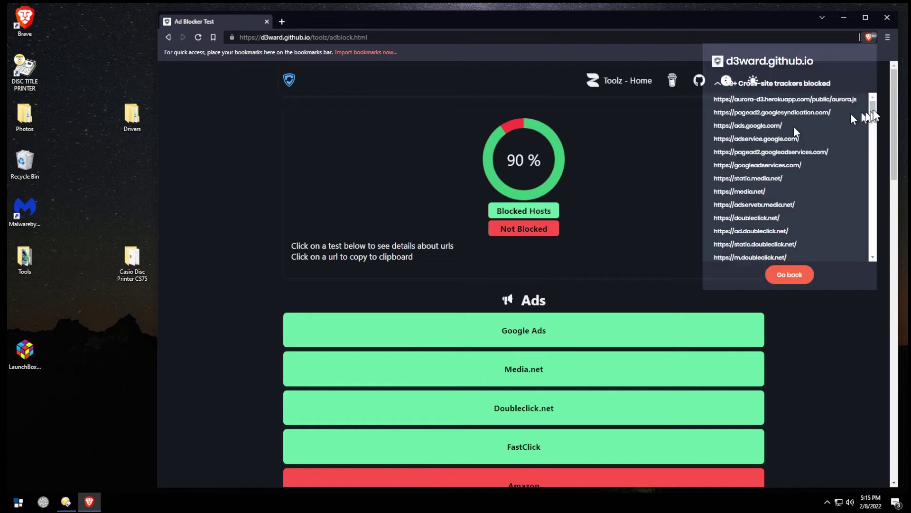
pyautogui.moveTo(876, 104); pyautogui.dragTo(875, 204)
# Step: Return to Simple View and turn Shields off for d3ward.github.io
pyautogui.click(790, 275)
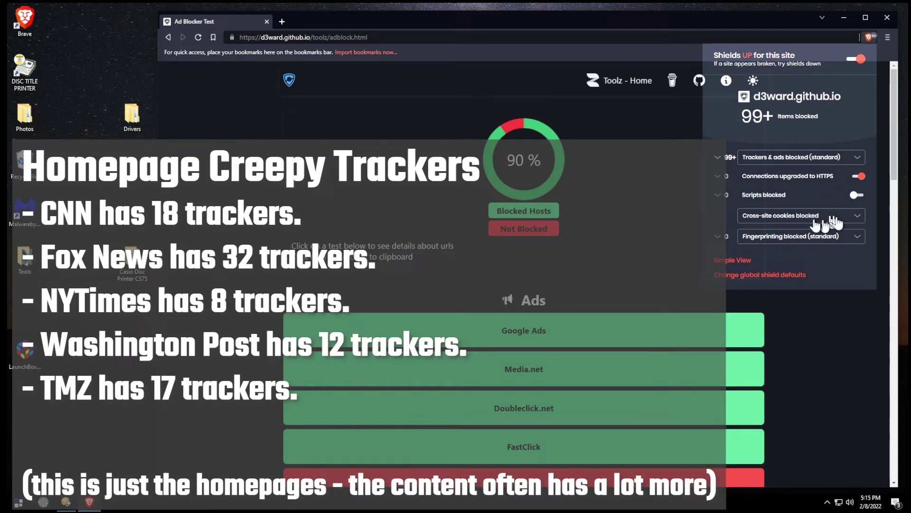
pyautogui.click(746, 260)
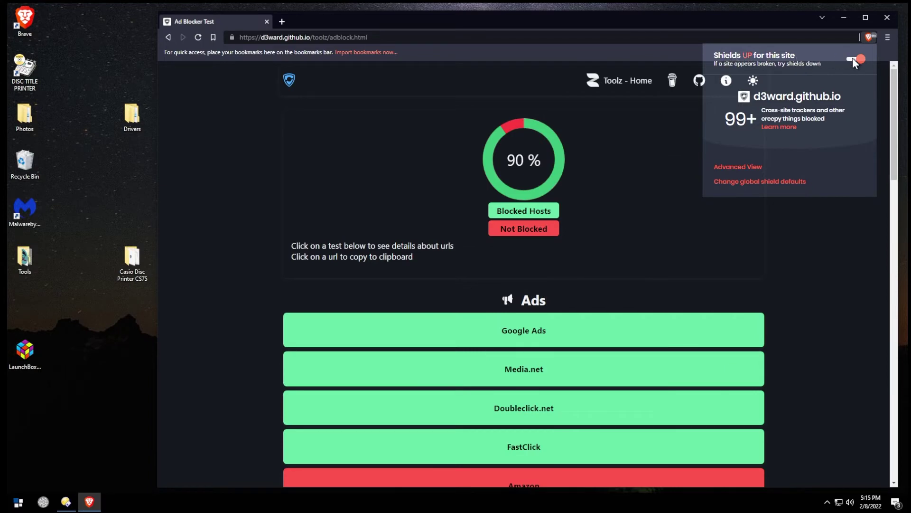
pyautogui.click(855, 59)
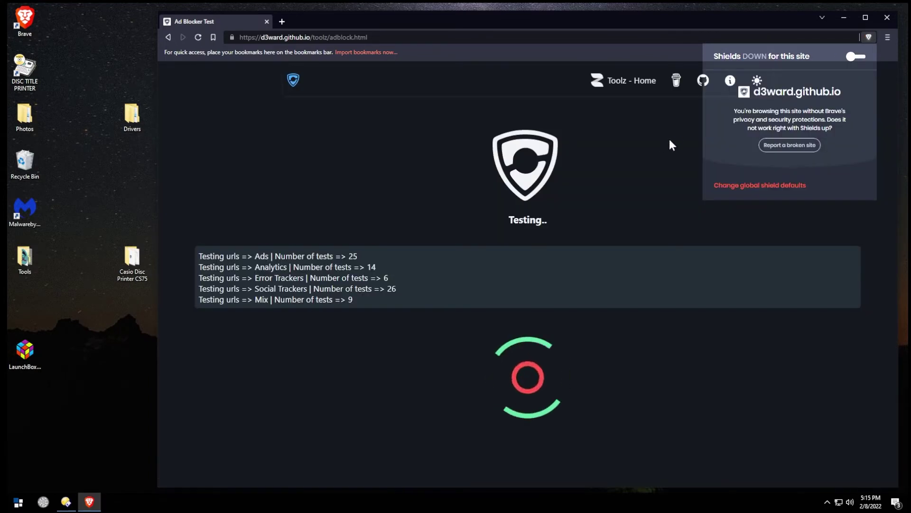
# Step: Let the test rerun to 11% blocked, then reopen Shields to show it DOWN
pyautogui.click(669, 140)
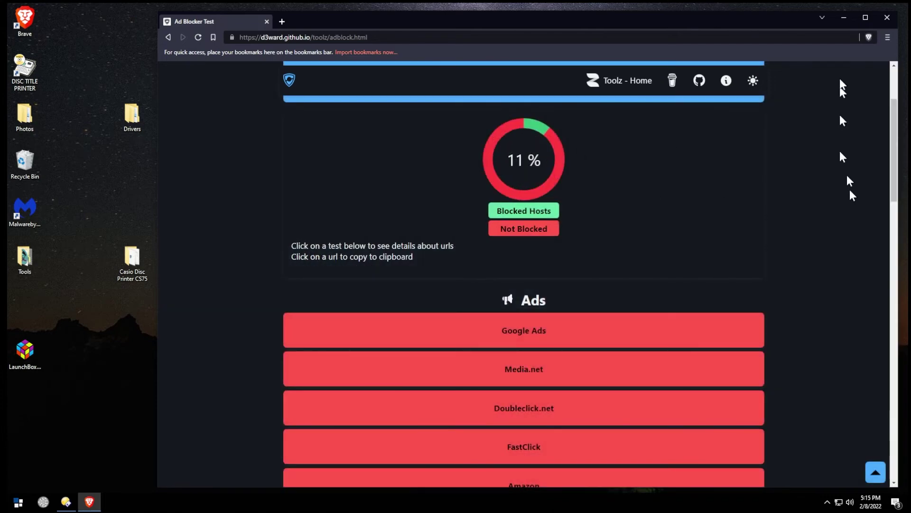
pyautogui.click(868, 37)
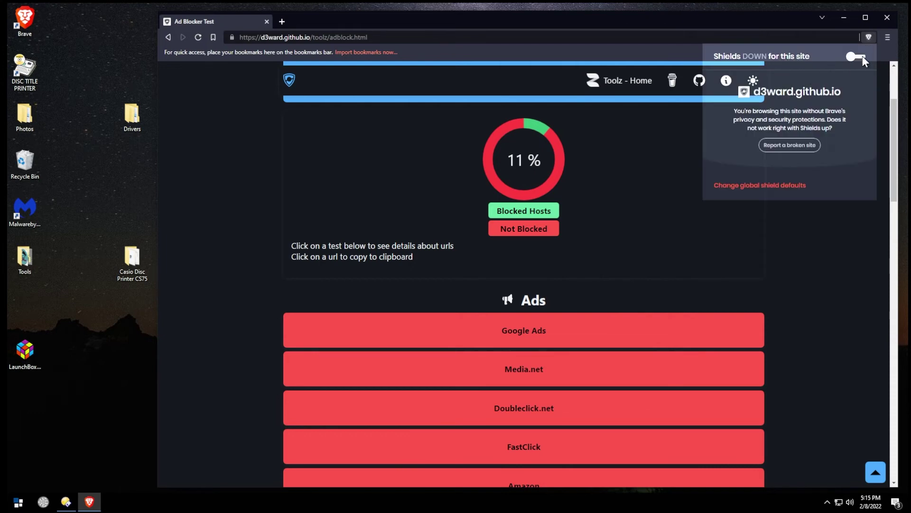
# Step: Turn Shields back on for the test site and expand the Amazon result's URLs
pyautogui.click(862, 55)
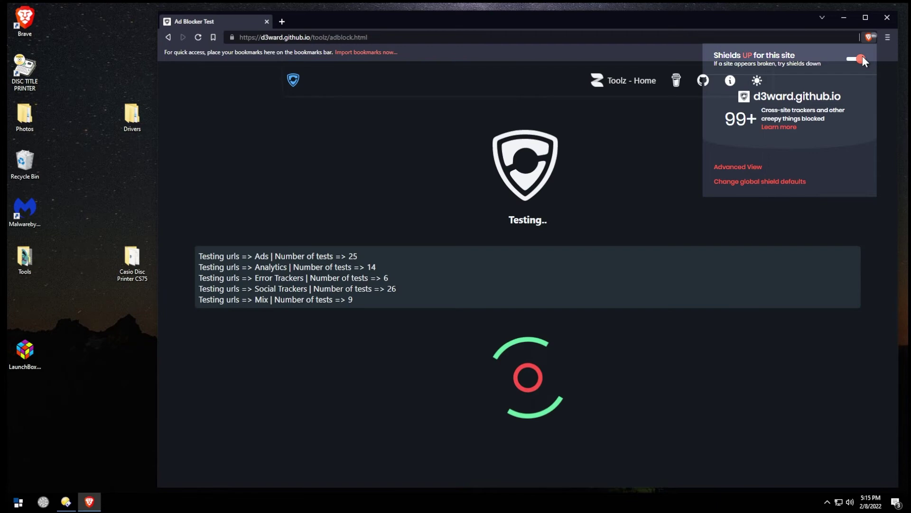
pyautogui.click(673, 121)
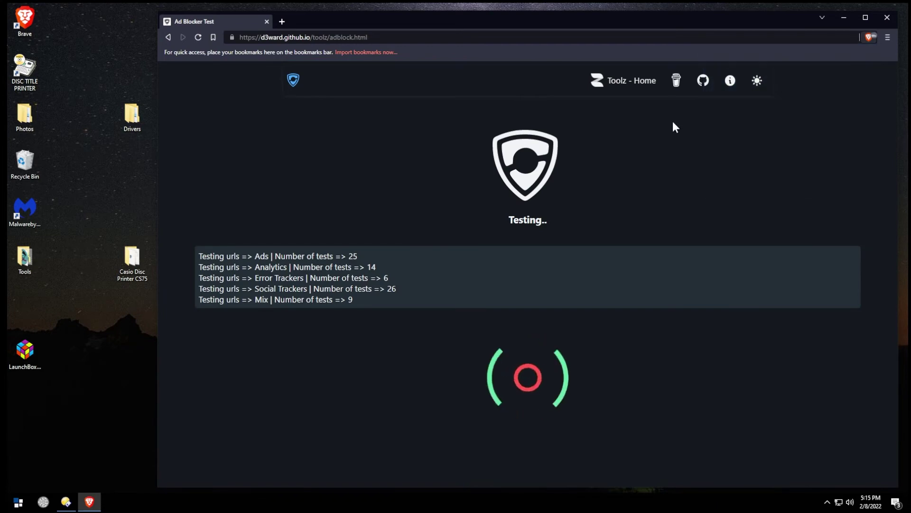
pyautogui.scroll(-2, 579, 304)
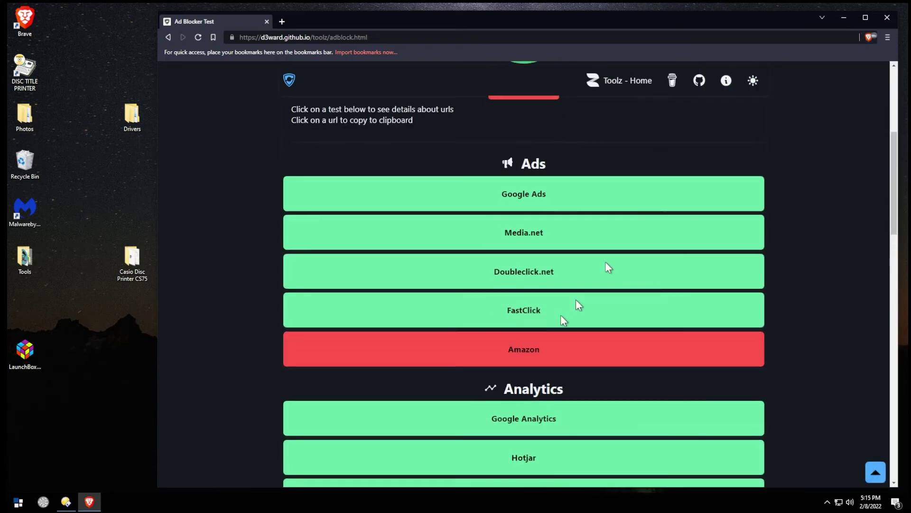
pyautogui.click(527, 345)
# Step: Expand the Facebook and Twitter tracker rows, scroll to the bottom, then back to the top
pyautogui.scroll(-3, 602, 283)
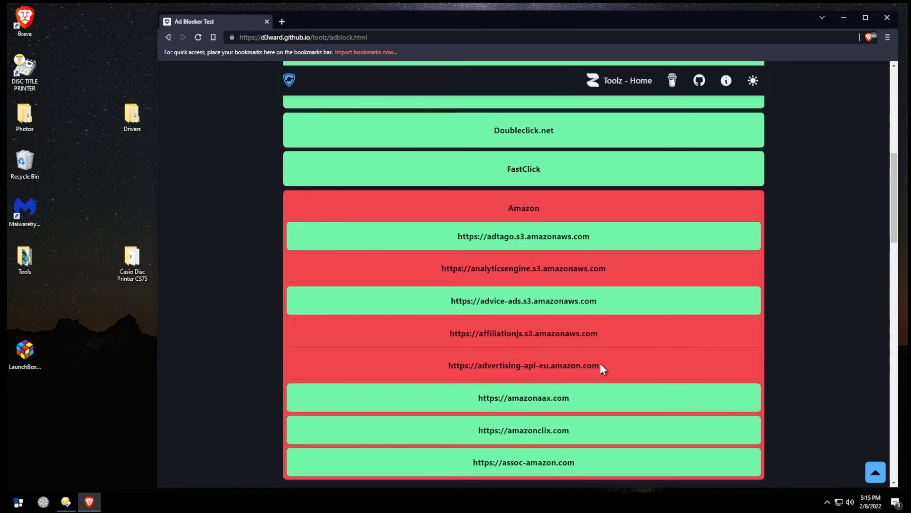
pyautogui.scroll(-12, 600, 363)
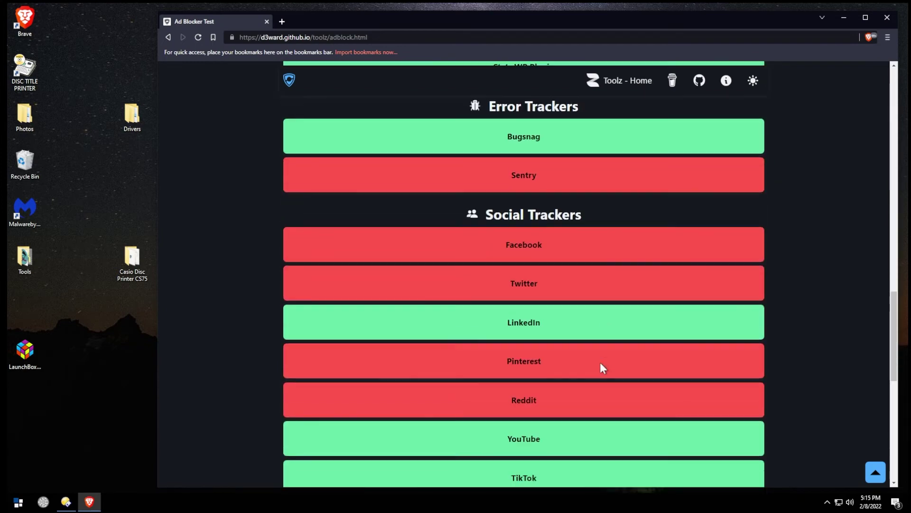
pyautogui.click(520, 255)
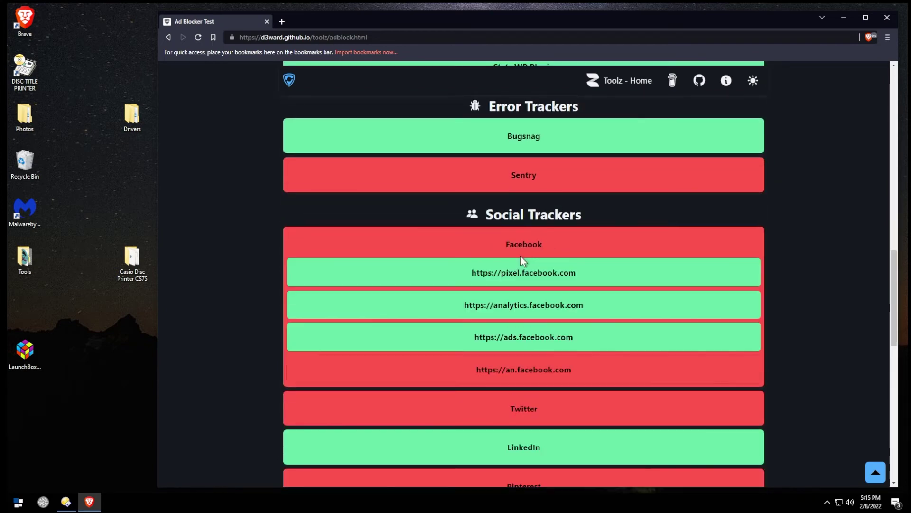
pyautogui.scroll(-2, 593, 366)
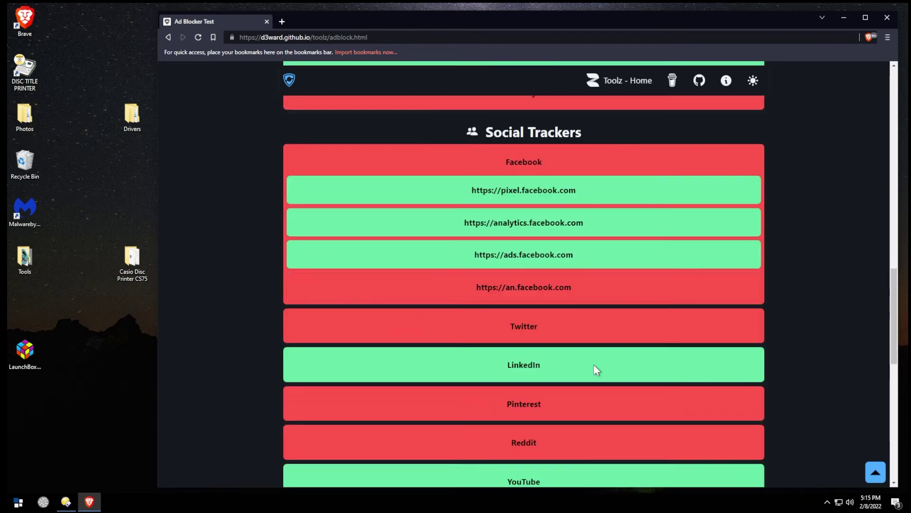
pyautogui.click(539, 321)
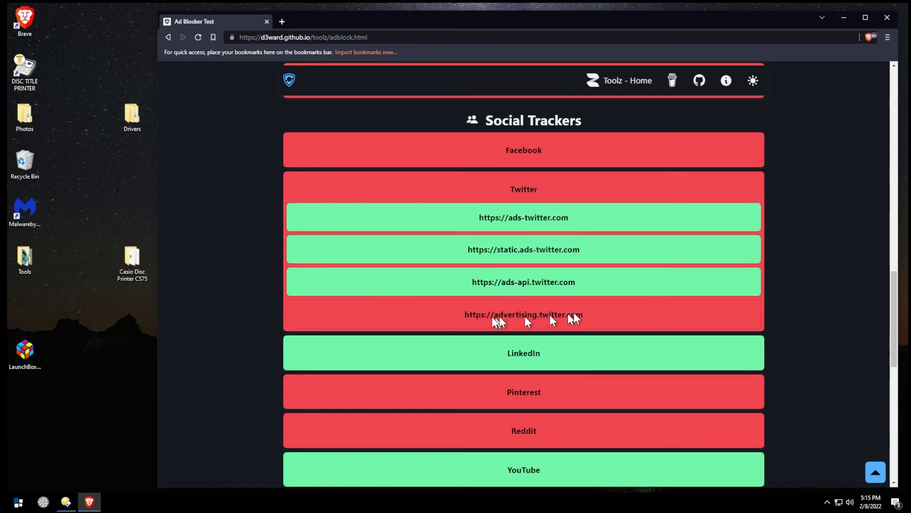
pyautogui.scroll(-4, 597, 311)
pyautogui.scroll(-6, 600, 311)
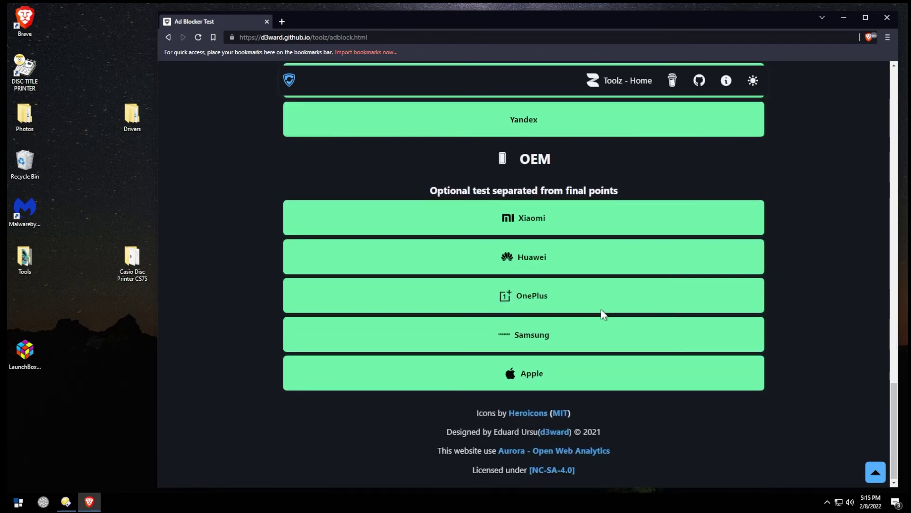
pyautogui.scroll(12, 606, 311)
pyautogui.scroll(7, 609, 309)
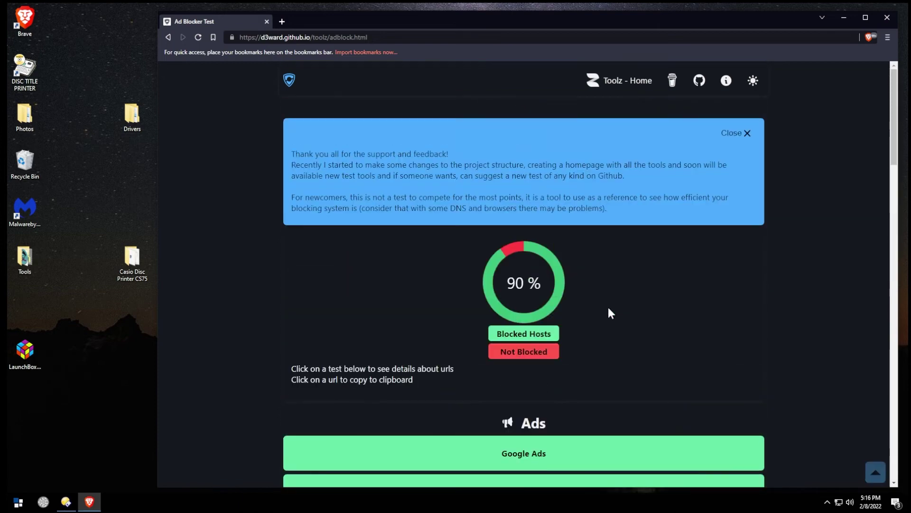
# Step: Load cnet.com from the address bar
pyautogui.click(589, 39)
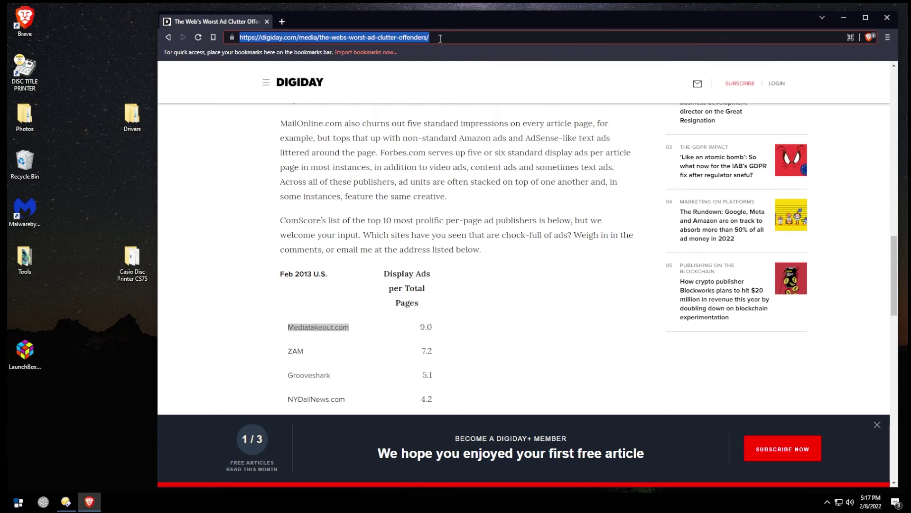
pyautogui.write('cnet.com')
pyautogui.press('Return')
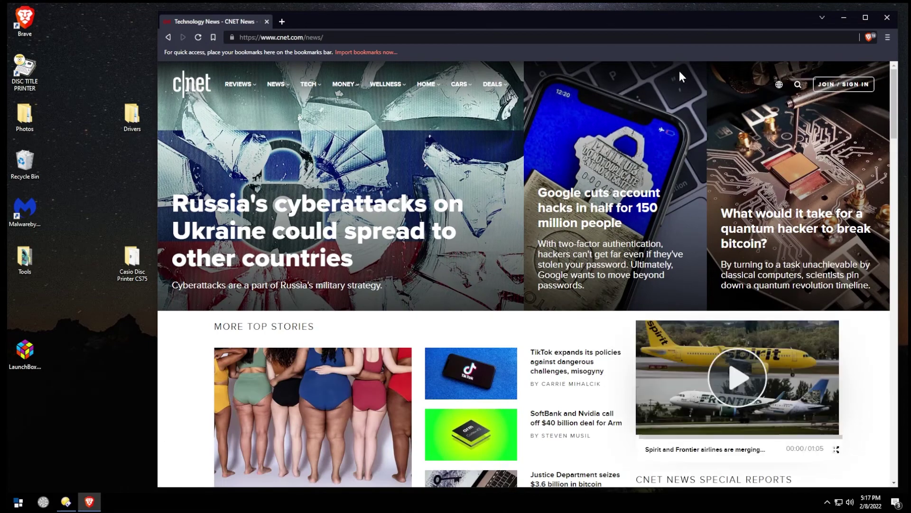
# Step: Open CNET's 'Verizon Fios begins offering multi-gig home internet speeds in NYC' article and skim it
pyautogui.scroll(-5, 724, 100)
pyautogui.scroll(-7, 727, 107)
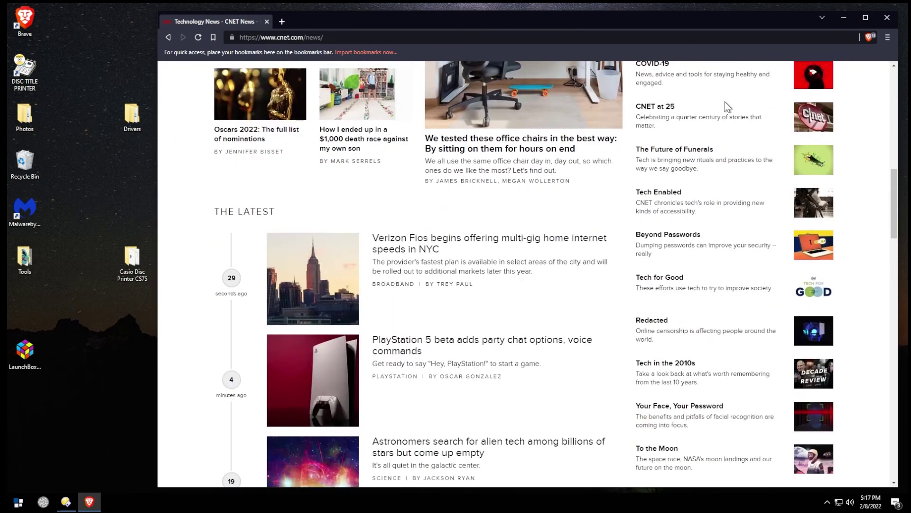
pyautogui.click(433, 195)
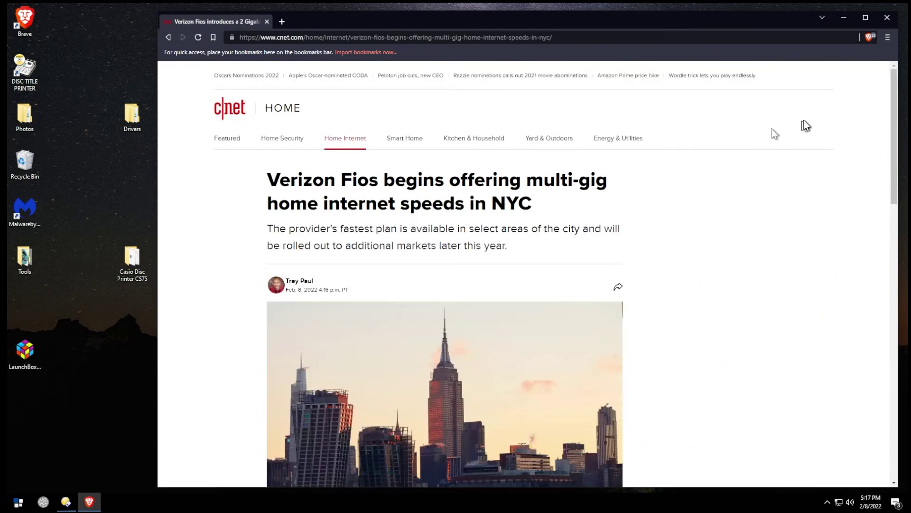
pyautogui.scroll(-10, 854, 113)
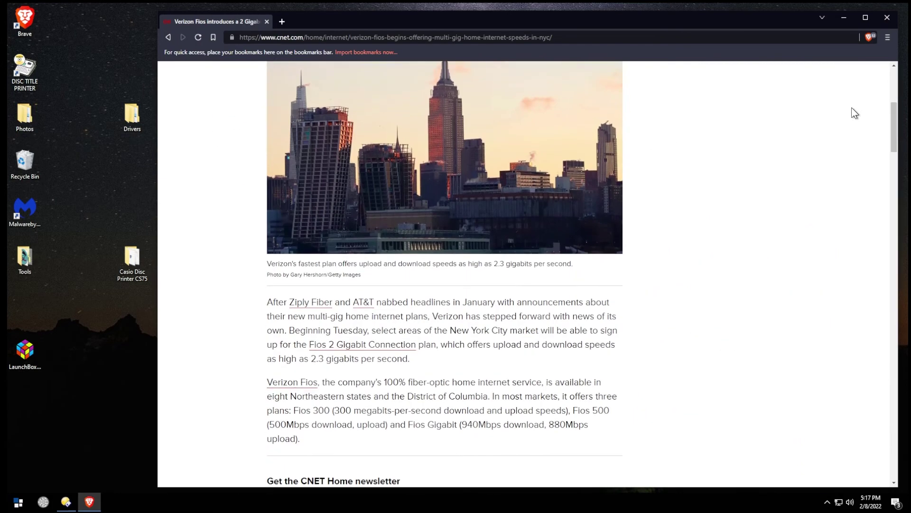
pyautogui.scroll(-13, 855, 113)
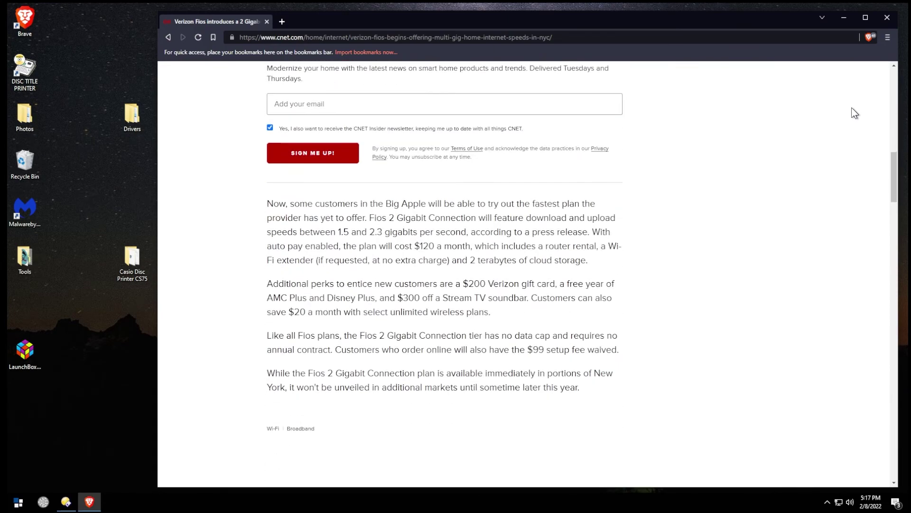
pyautogui.scroll(-8, 851, 113)
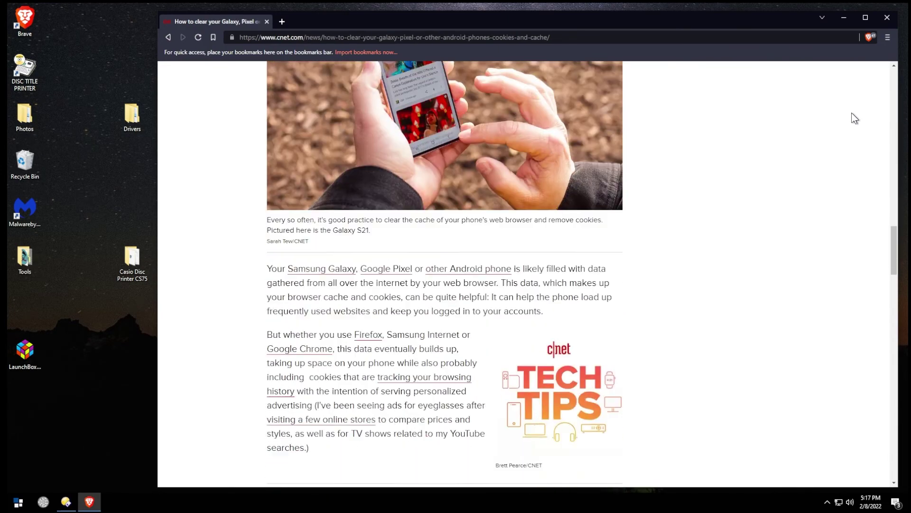
pyautogui.scroll(20, 849, 116)
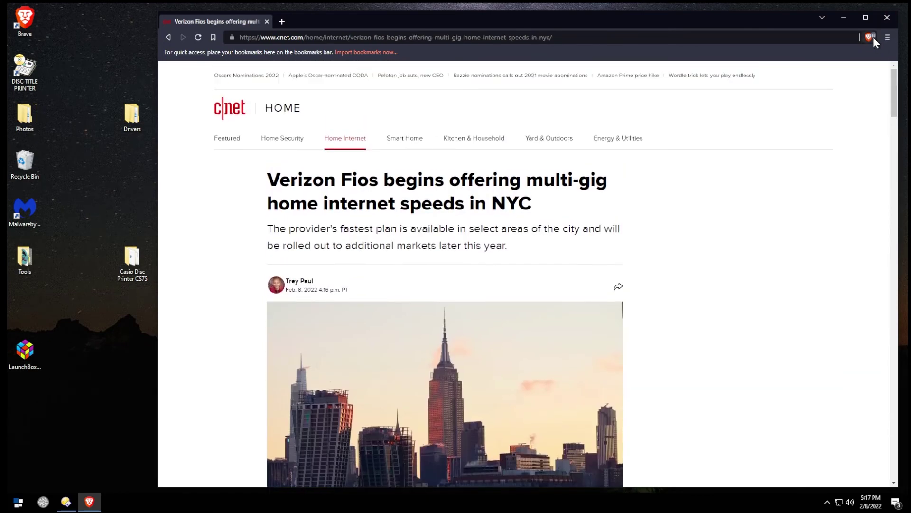
# Step: Switch Brave Shields to DOWN for CNET from the lion icon panel
pyautogui.click(873, 37)
pyautogui.click(871, 36)
pyautogui.click(869, 38)
pyautogui.click(852, 56)
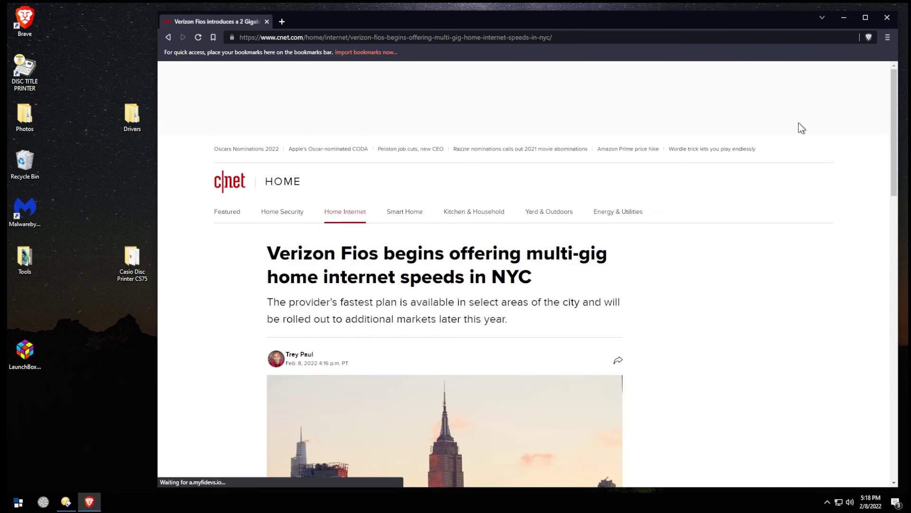
# Step: Scroll through the reloaded article with ads into the Android cookie-clearing story
pyautogui.scroll(-10, 798, 122)
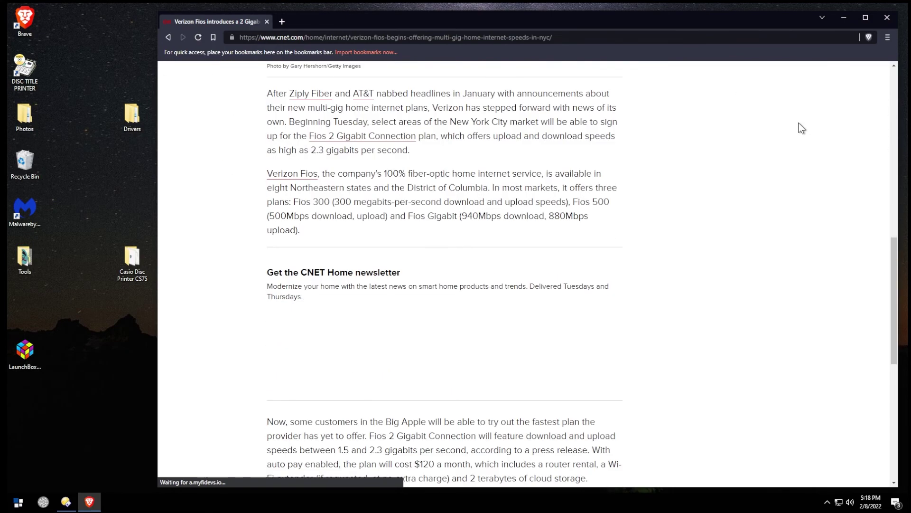
pyautogui.scroll(-2, 798, 122)
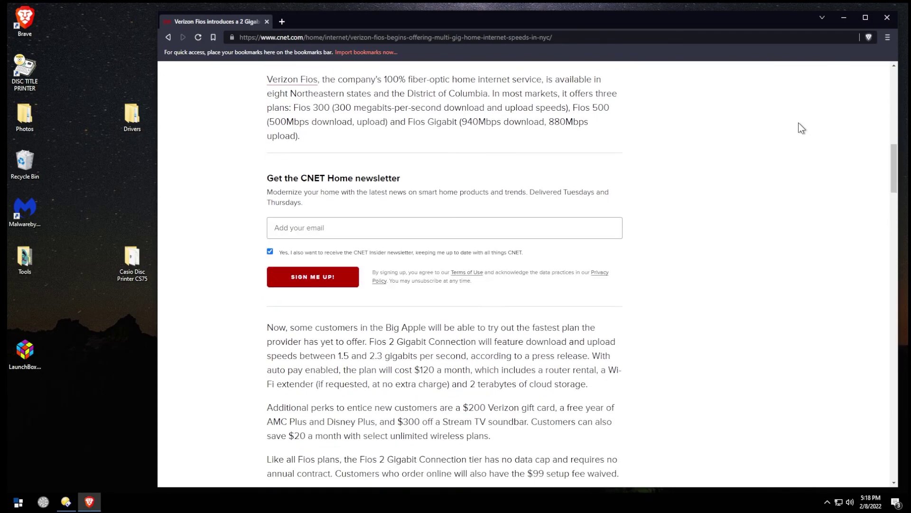
pyautogui.scroll(-8, 799, 122)
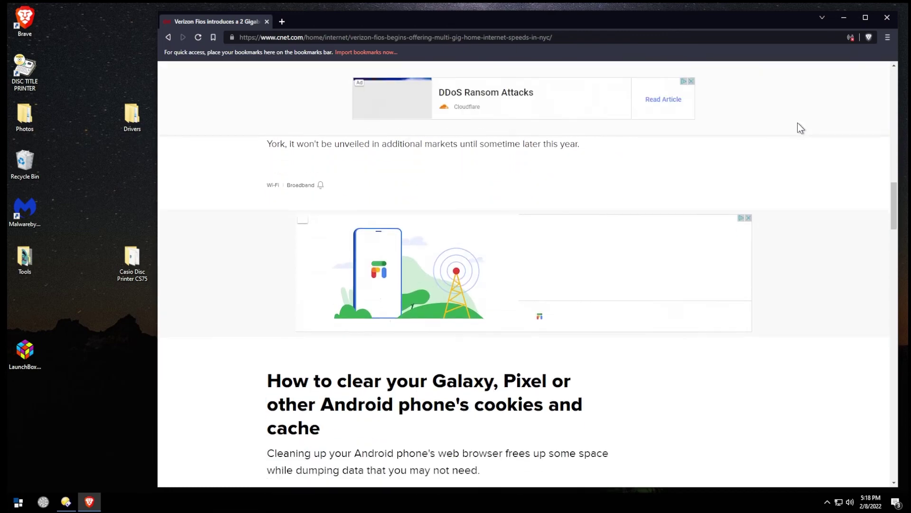
pyautogui.scroll(-4, 798, 123)
pyautogui.scroll(-5, 797, 124)
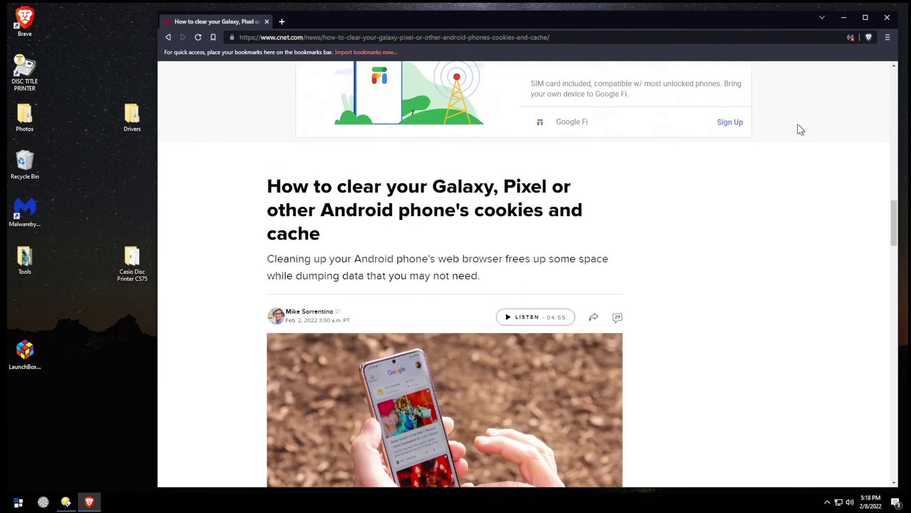
pyautogui.scroll(10, 797, 123)
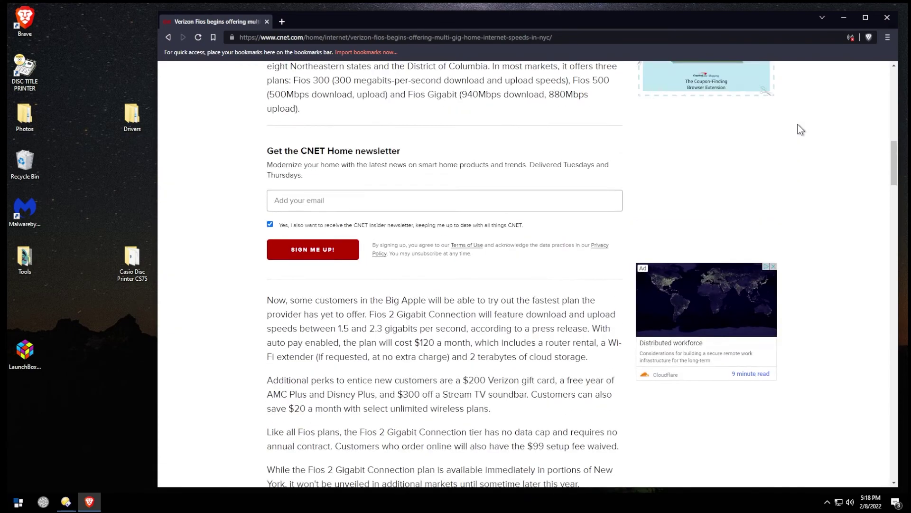
pyautogui.scroll(13, 797, 124)
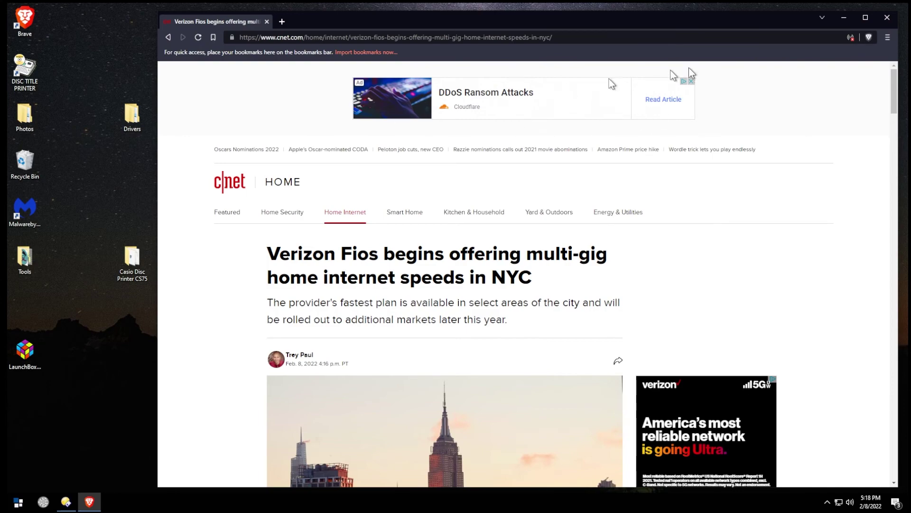
pyautogui.scroll(-16, 708, 237)
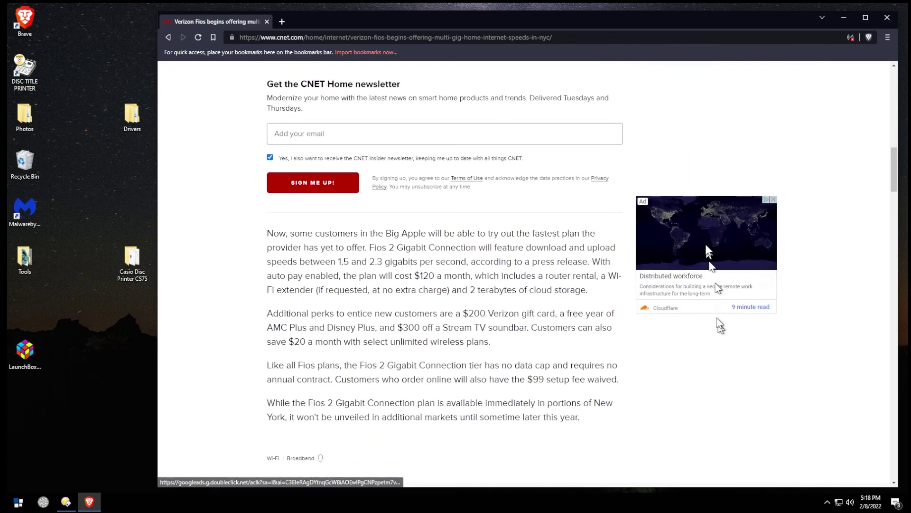
pyautogui.scroll(-15, 708, 251)
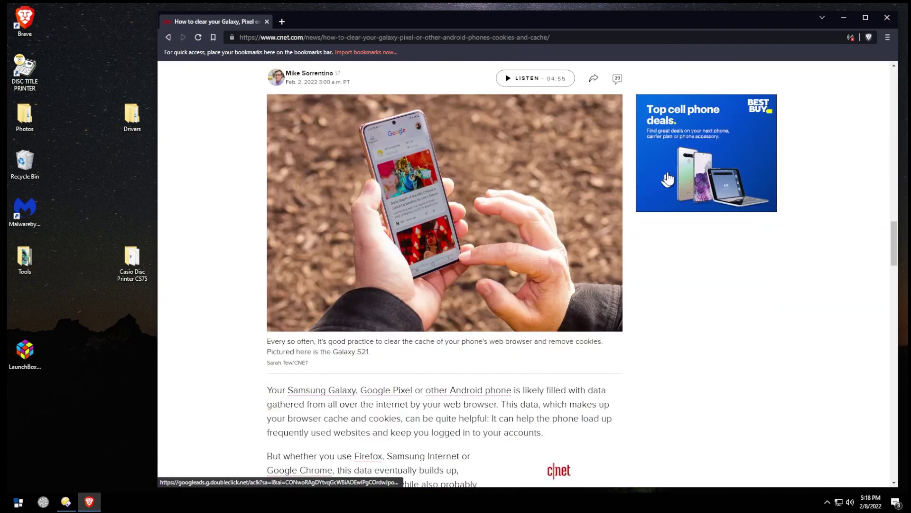
pyautogui.scroll(-8, 514, 155)
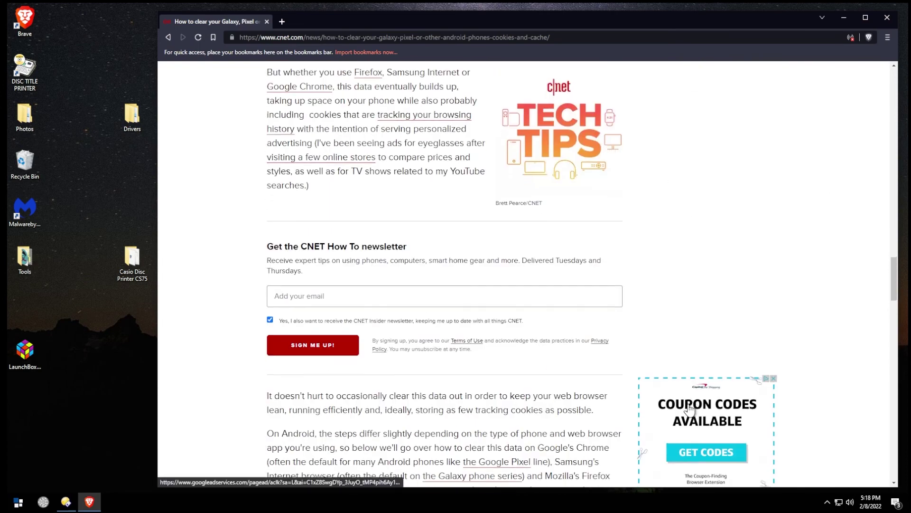
pyautogui.scroll(-6, 690, 410)
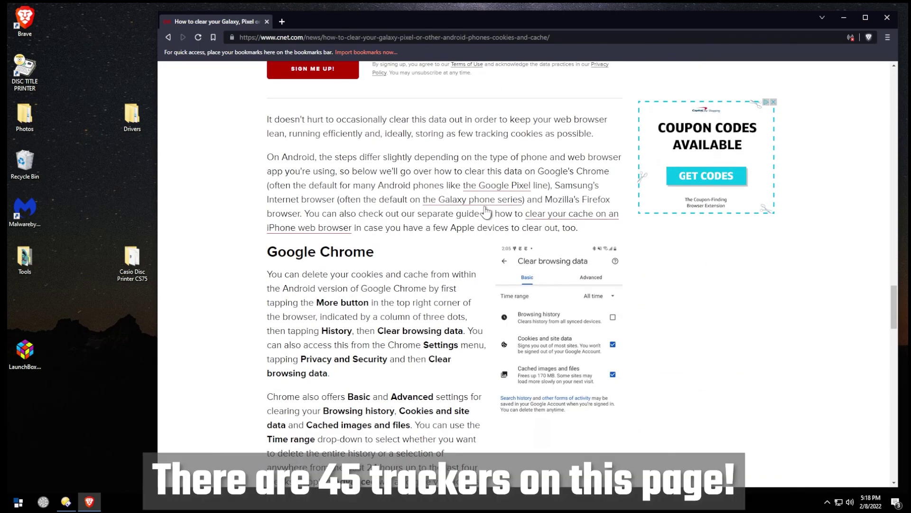
pyautogui.scroll(-15, 486, 212)
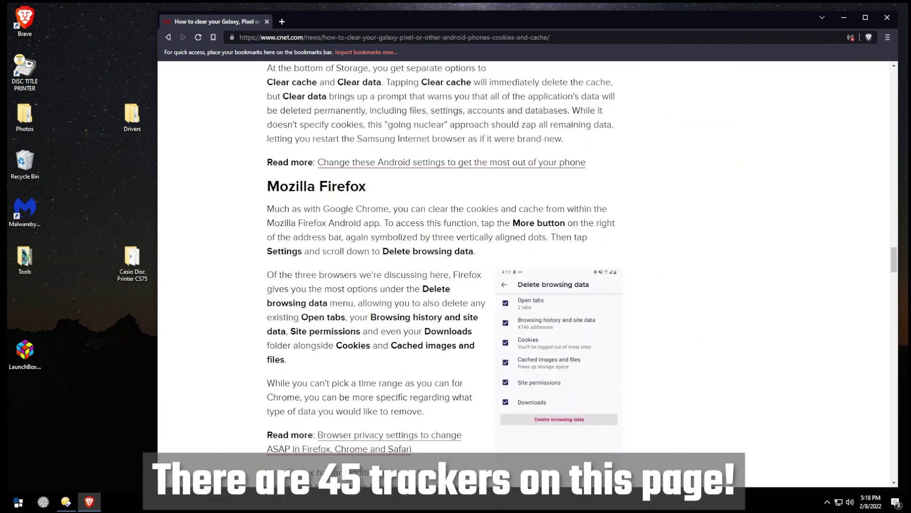
pyautogui.scroll(-7, 655, 245)
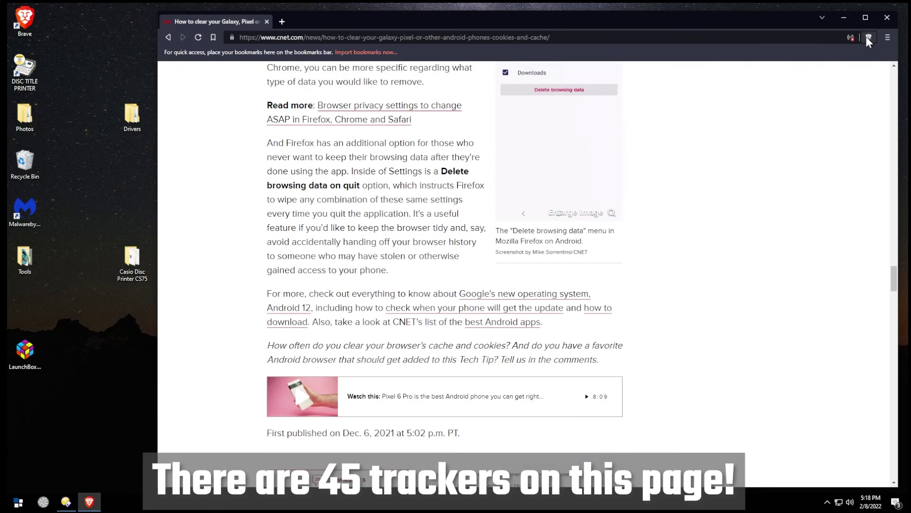
# Step: Turn Shields back on for CNET and scroll down to the 'Best Android phones' article
pyautogui.click(868, 37)
pyautogui.click(858, 56)
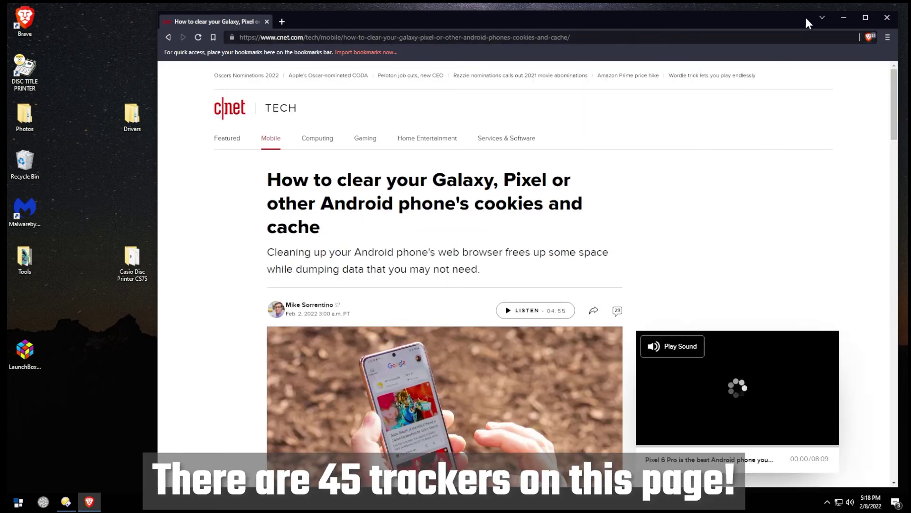
pyautogui.scroll(-15, 517, 146)
pyautogui.scroll(-20, 515, 141)
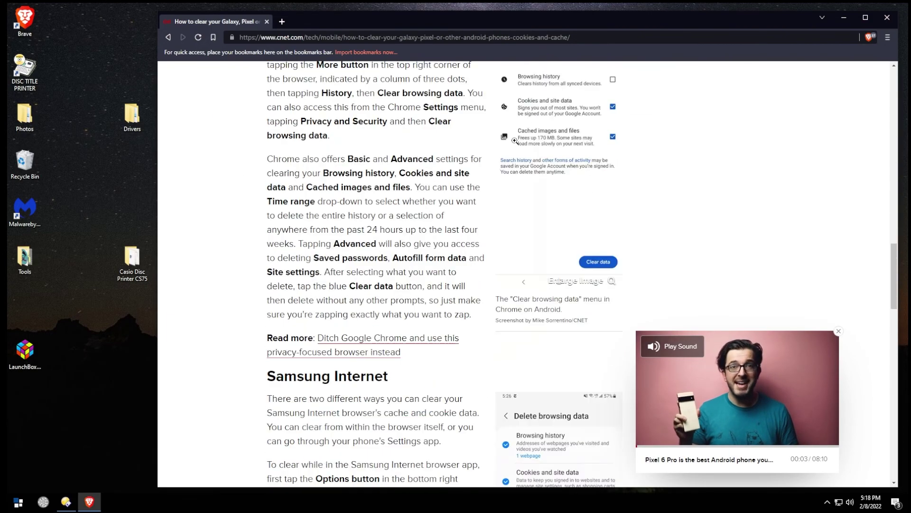
pyautogui.scroll(-20, 517, 145)
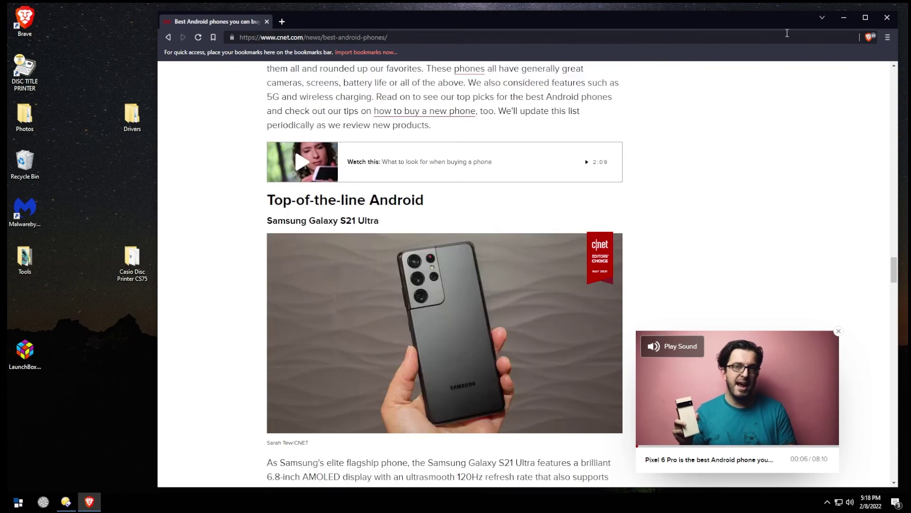
# Step: Swap the Best Android phones tab for a new tab and highlight its 310 trackers and ads blocked
pyautogui.click(282, 22)
pyautogui.click(266, 22)
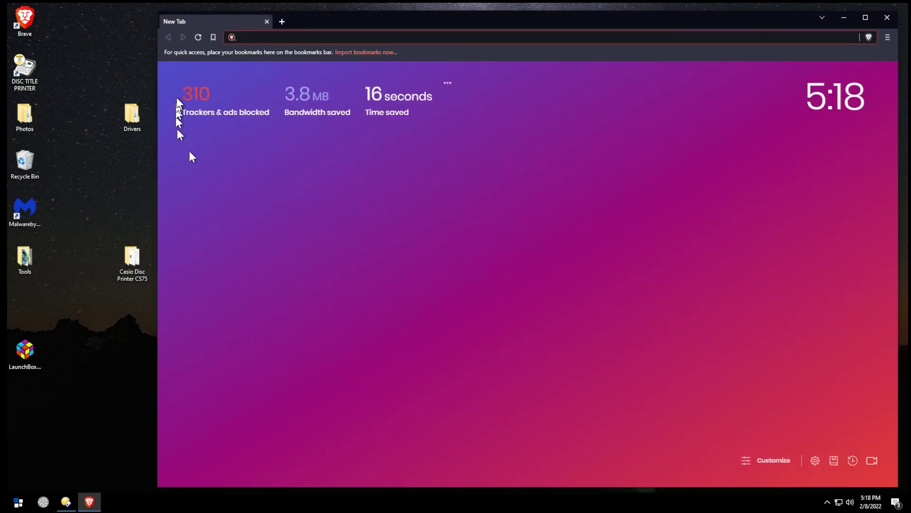
pyautogui.moveTo(187, 93); pyautogui.dragTo(411, 107)
pyautogui.click(274, 104)
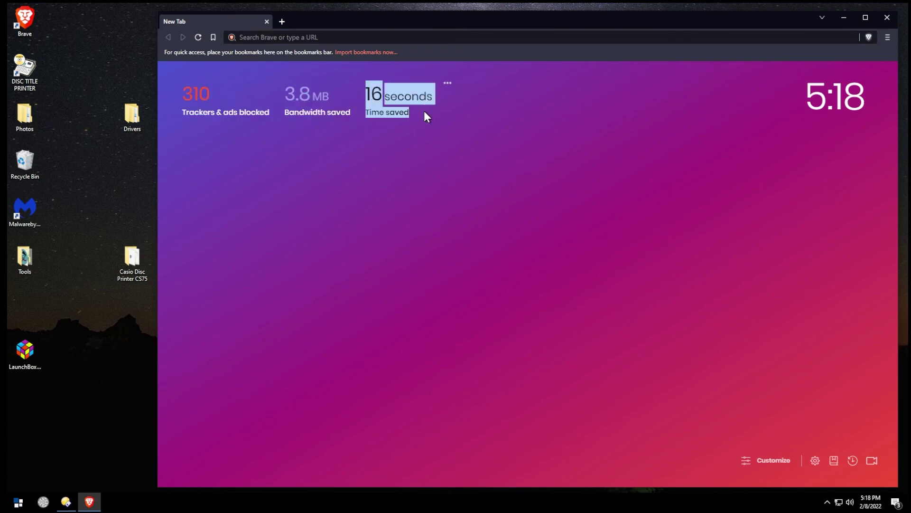
pyautogui.click(781, 122)
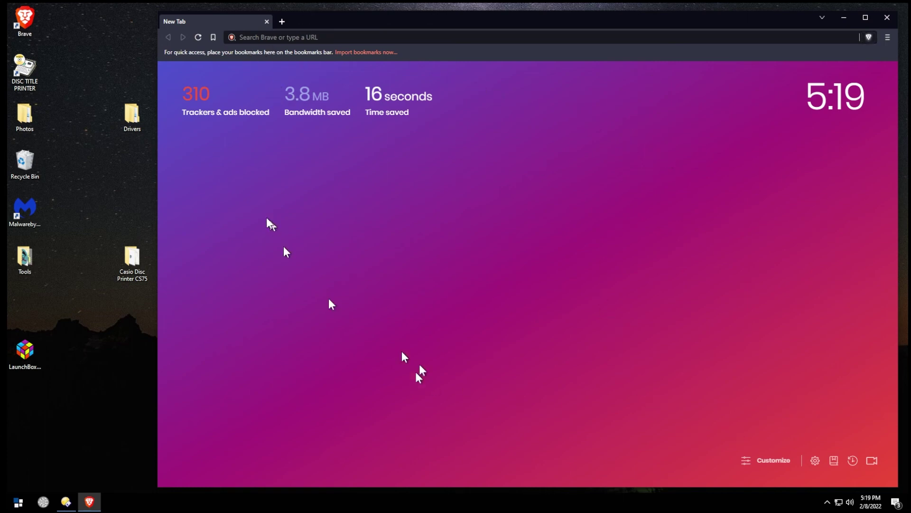
# Step: Move the window left, search 'whoami', and open the hashemian.com IP lookup result
pyautogui.moveTo(354, 21); pyautogui.dragTo(269, 18)
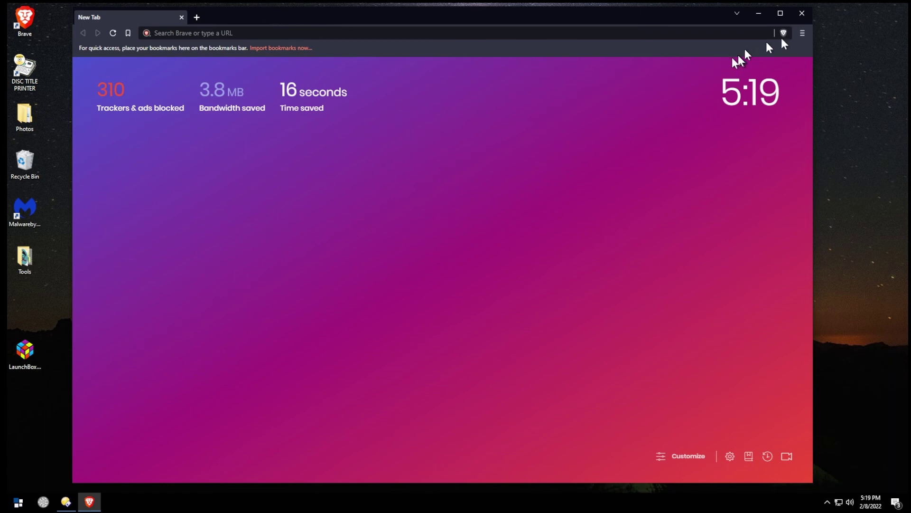
pyautogui.click(801, 32)
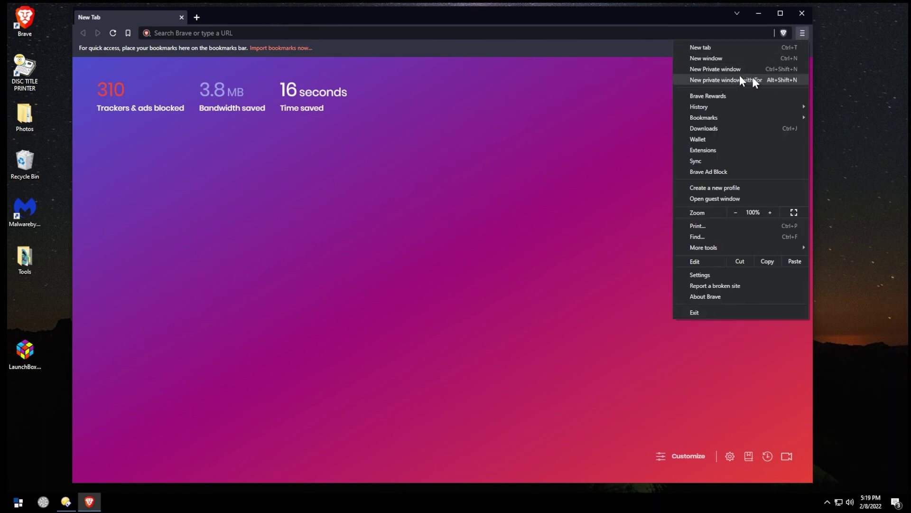
pyautogui.click(572, 35)
pyautogui.write('whoami')
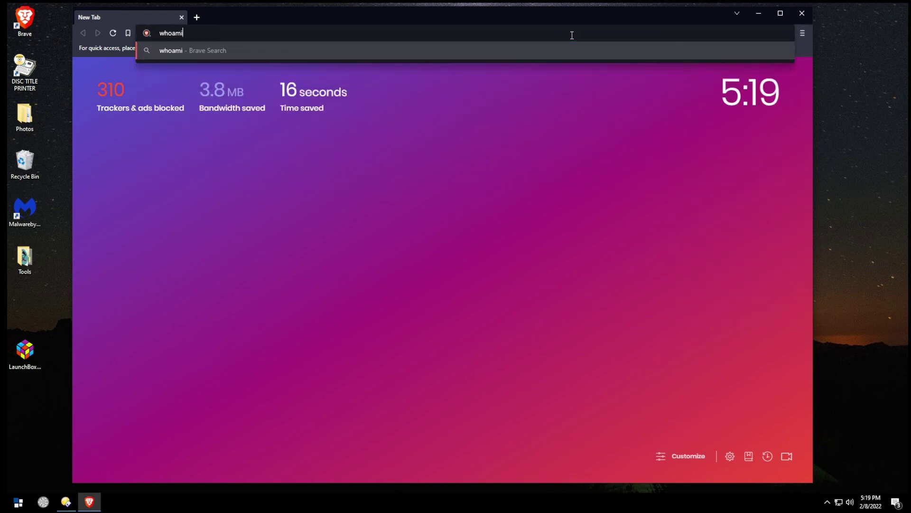
pyautogui.press('Return')
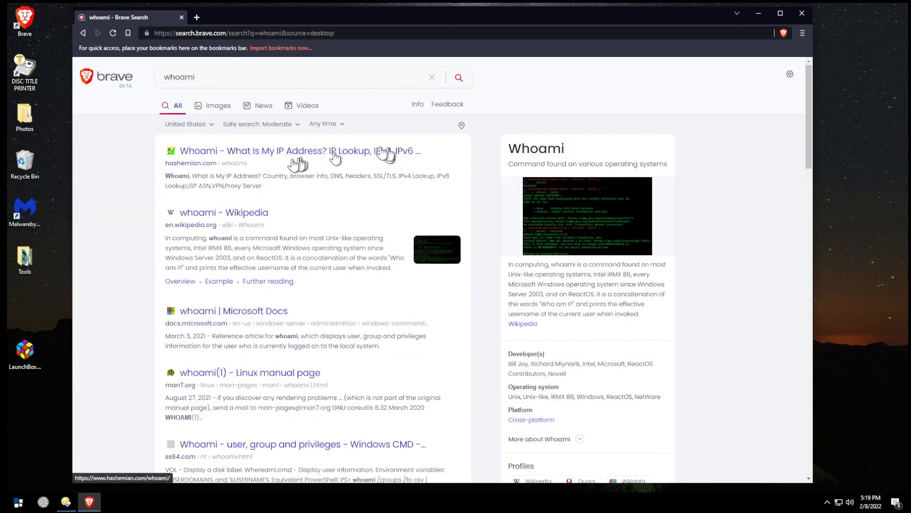
pyautogui.click(251, 151)
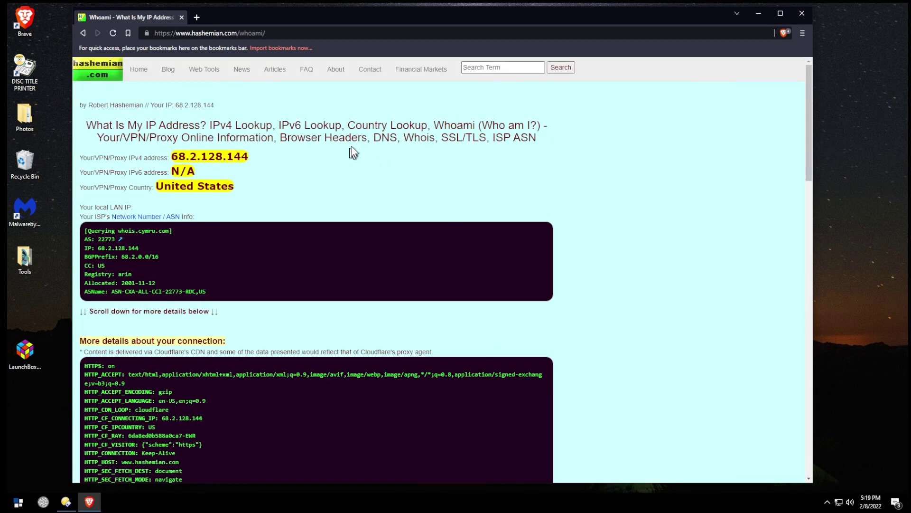
# Step: Copy the whoami page URL and load it in a new private window
pyautogui.click(588, 34)
pyautogui.hotkey('ctrl', 'c')
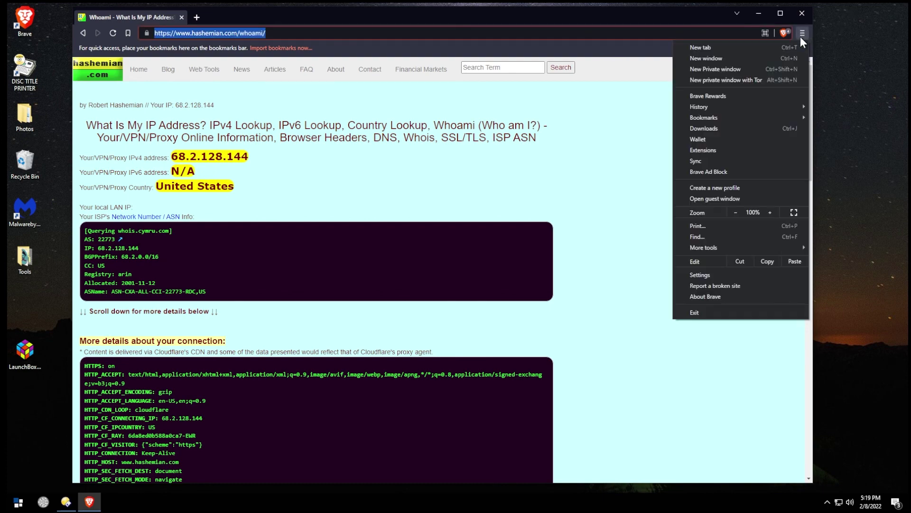
pyautogui.click(719, 69)
pyautogui.hotkey('ctrl', 'v')
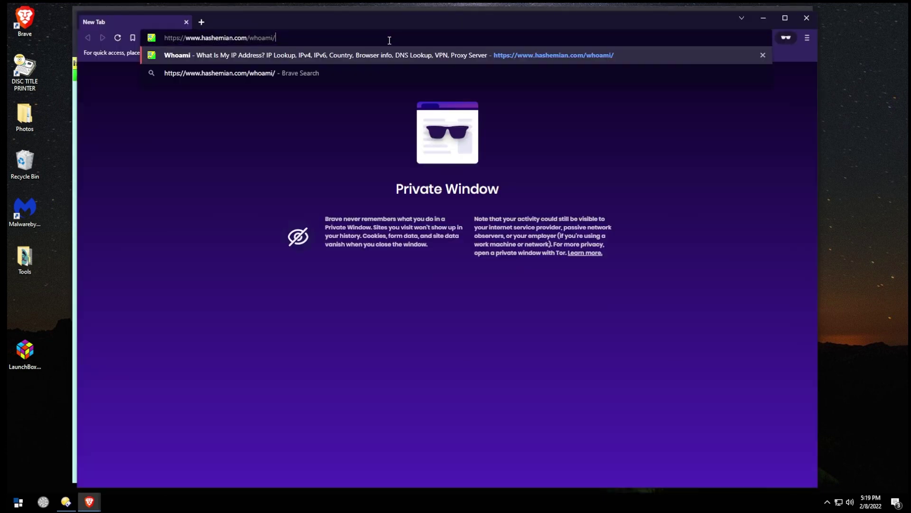
pyautogui.press('Return')
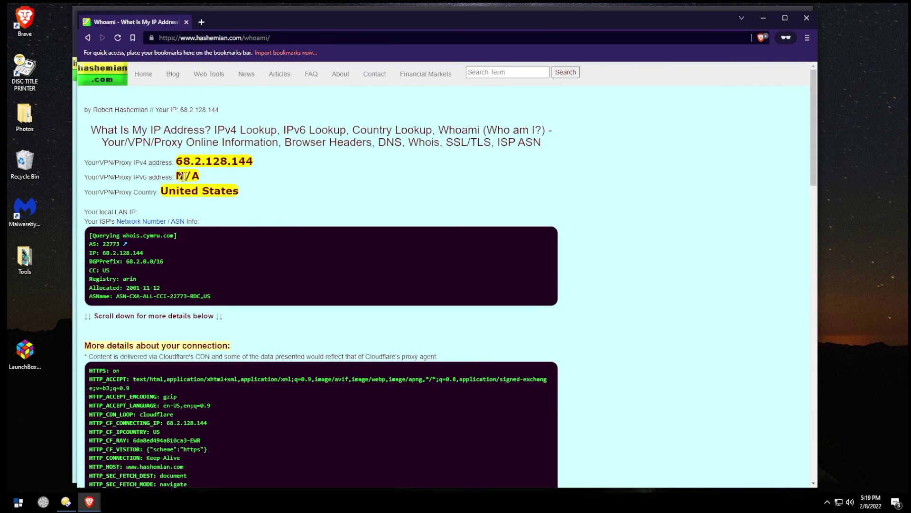
# Step: Open a new private window with Tor and load the copied whoami URL
pyautogui.click(806, 38)
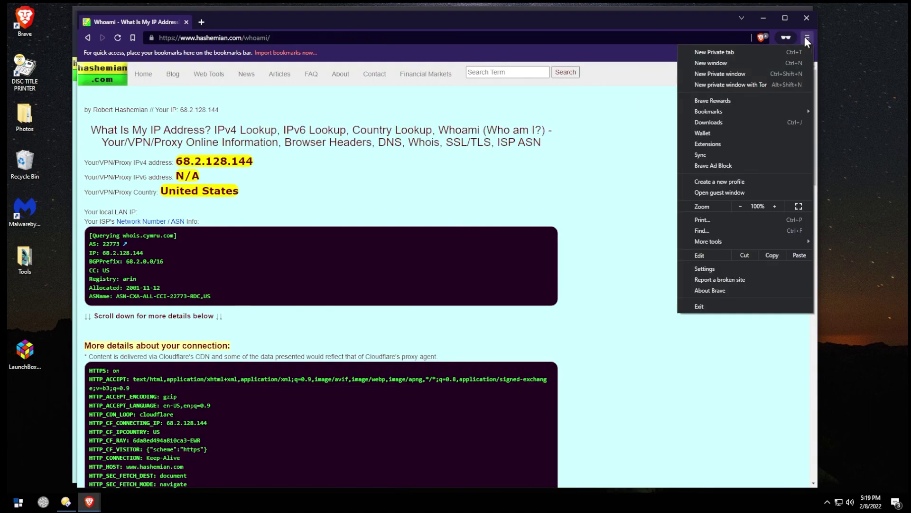
pyautogui.click(731, 81)
pyautogui.hotkey('ctrl', 'v')
pyautogui.press('Return')
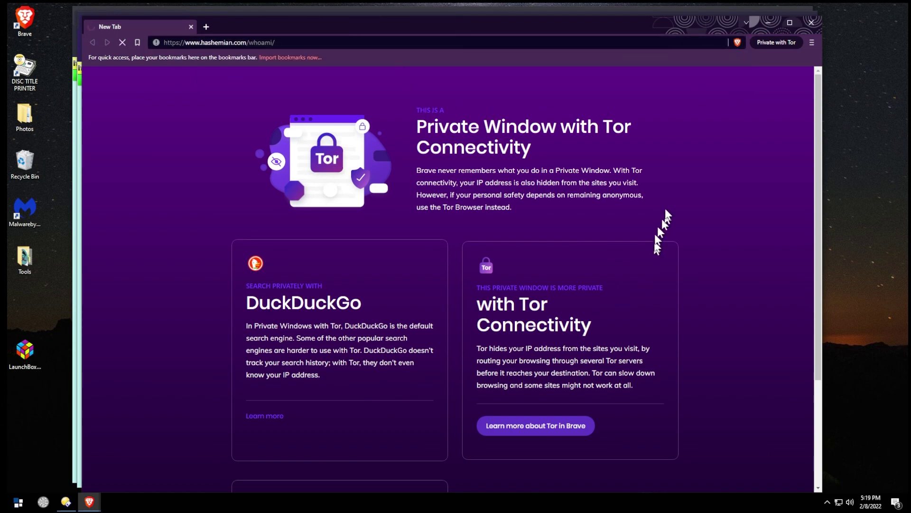
# Step: Highlight the Tor connecting status, then the new IP address and country T1
pyautogui.scroll(-3, 670, 187)
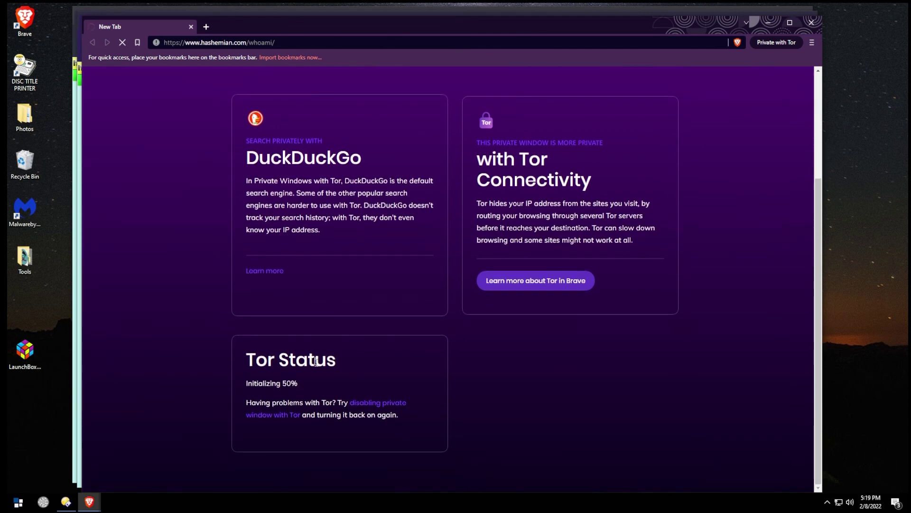
pyautogui.moveTo(266, 355); pyautogui.dragTo(431, 407)
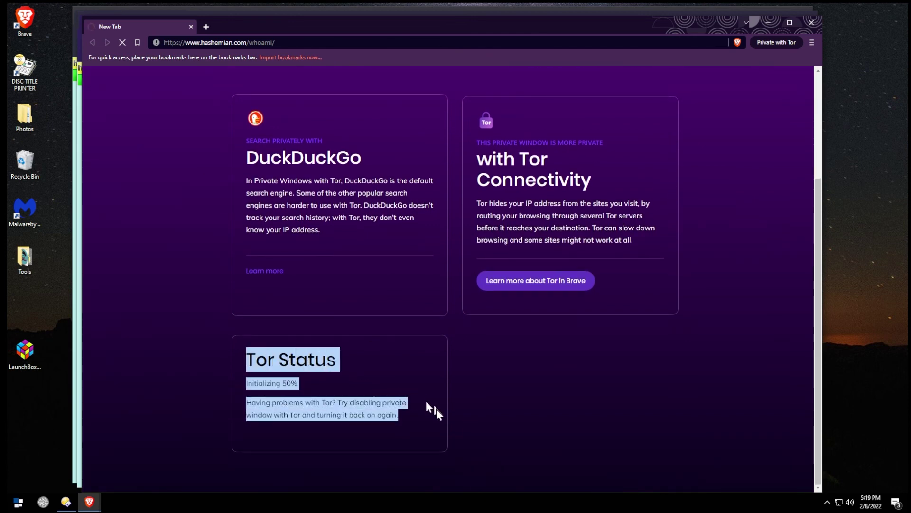
pyautogui.click(487, 395)
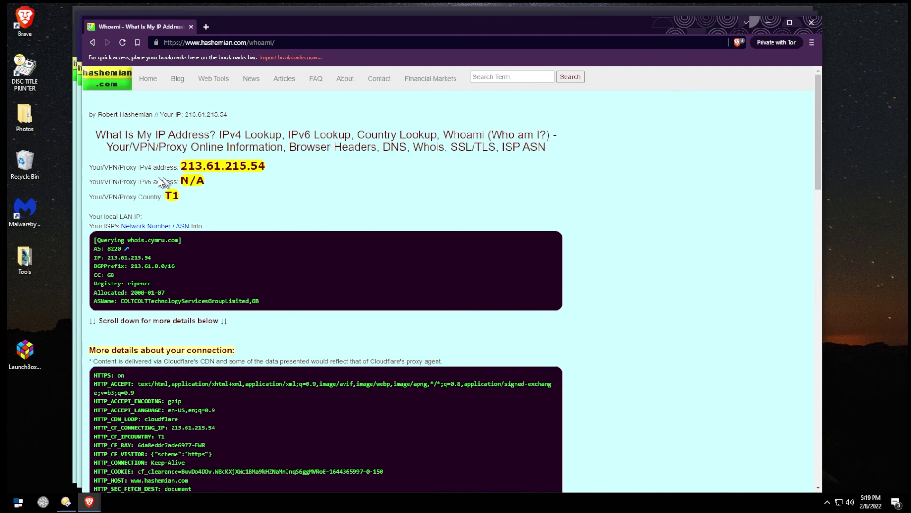
pyautogui.moveTo(93, 143); pyautogui.dragTo(203, 209)
pyautogui.click(209, 208)
pyautogui.scroll(-3, 200, 375)
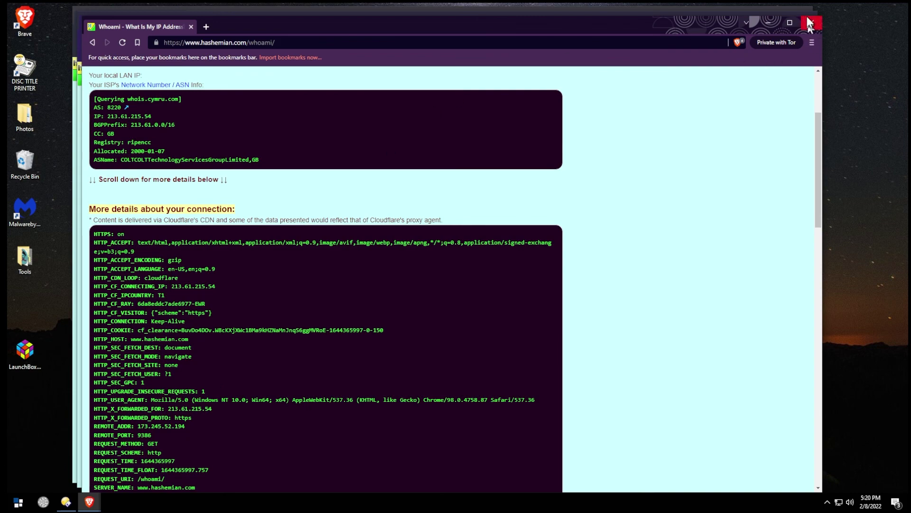
# Step: Close the Tor and private windows, then replace the Whoami tab with a new tab showing 322 blocked
pyautogui.click(812, 23)
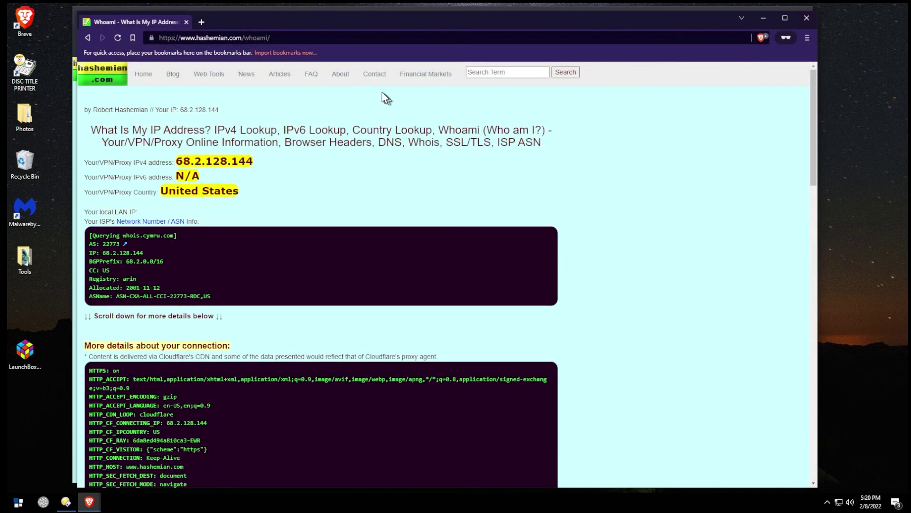
pyautogui.click(806, 18)
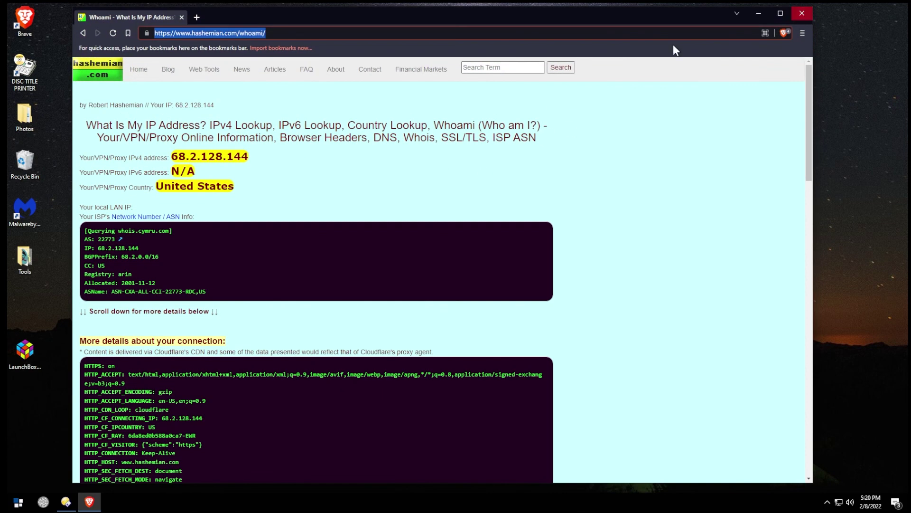
pyautogui.click(198, 18)
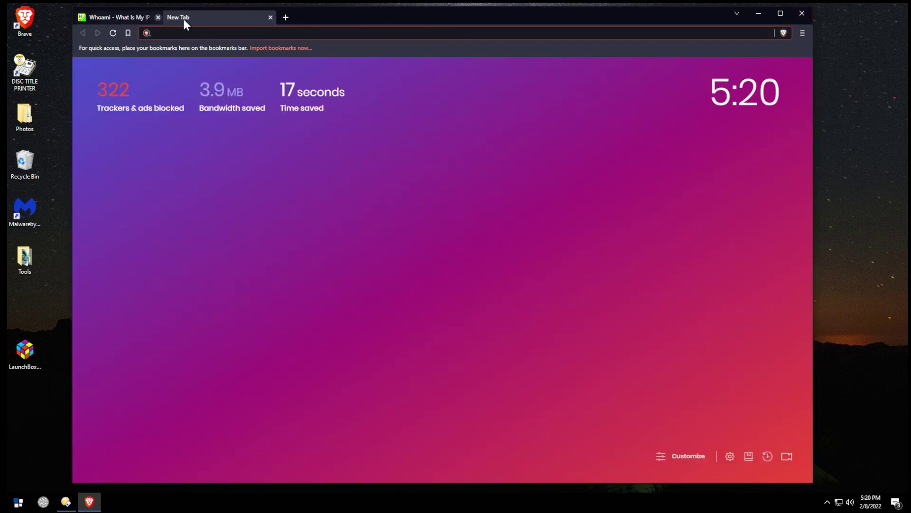
pyautogui.click(181, 17)
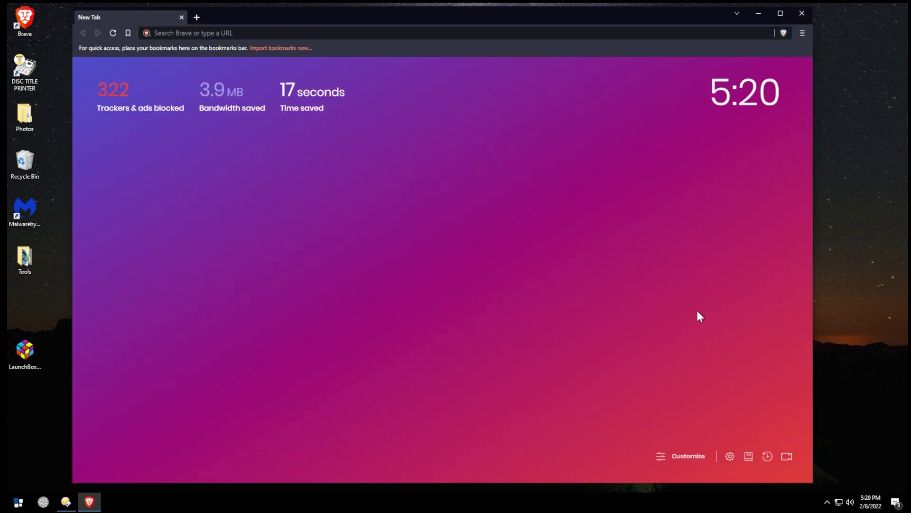